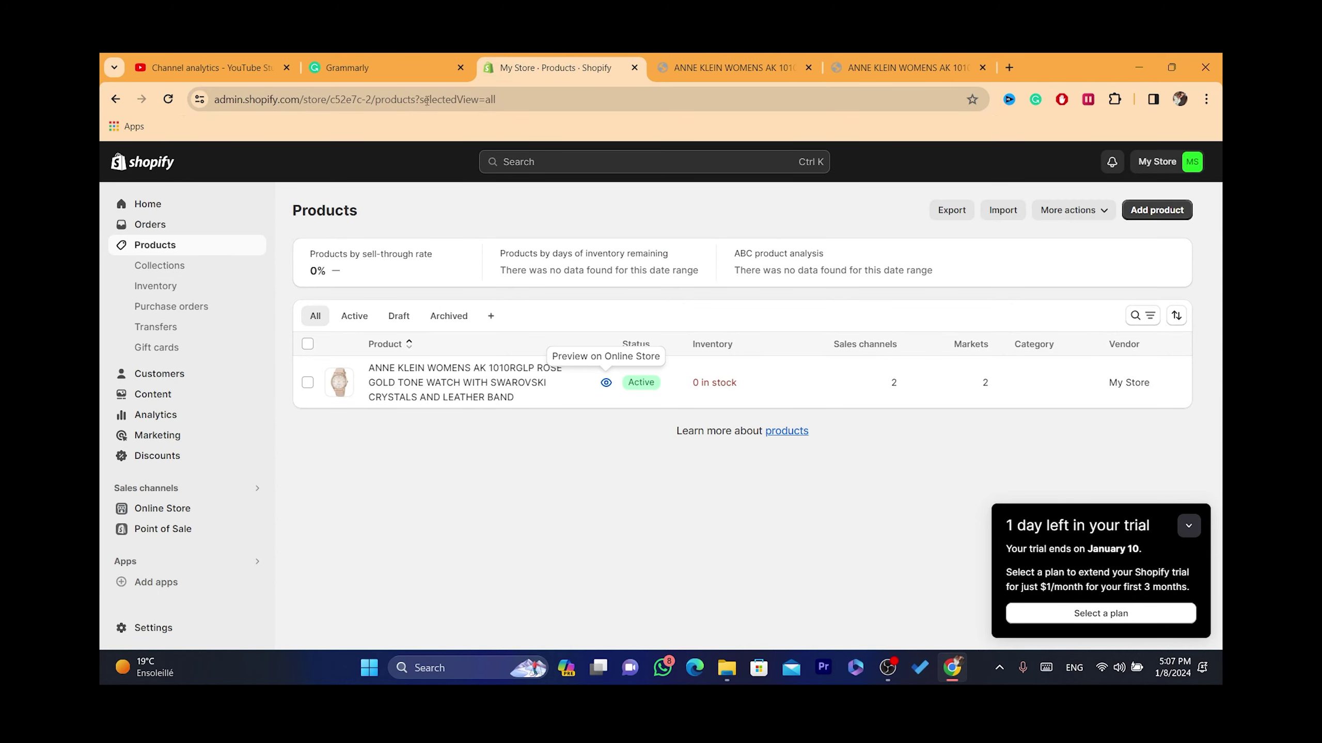
Step: Go from Orders and Home to Settings > Apps and sales channels and open the Shopify App Store
left_click(167, 219)
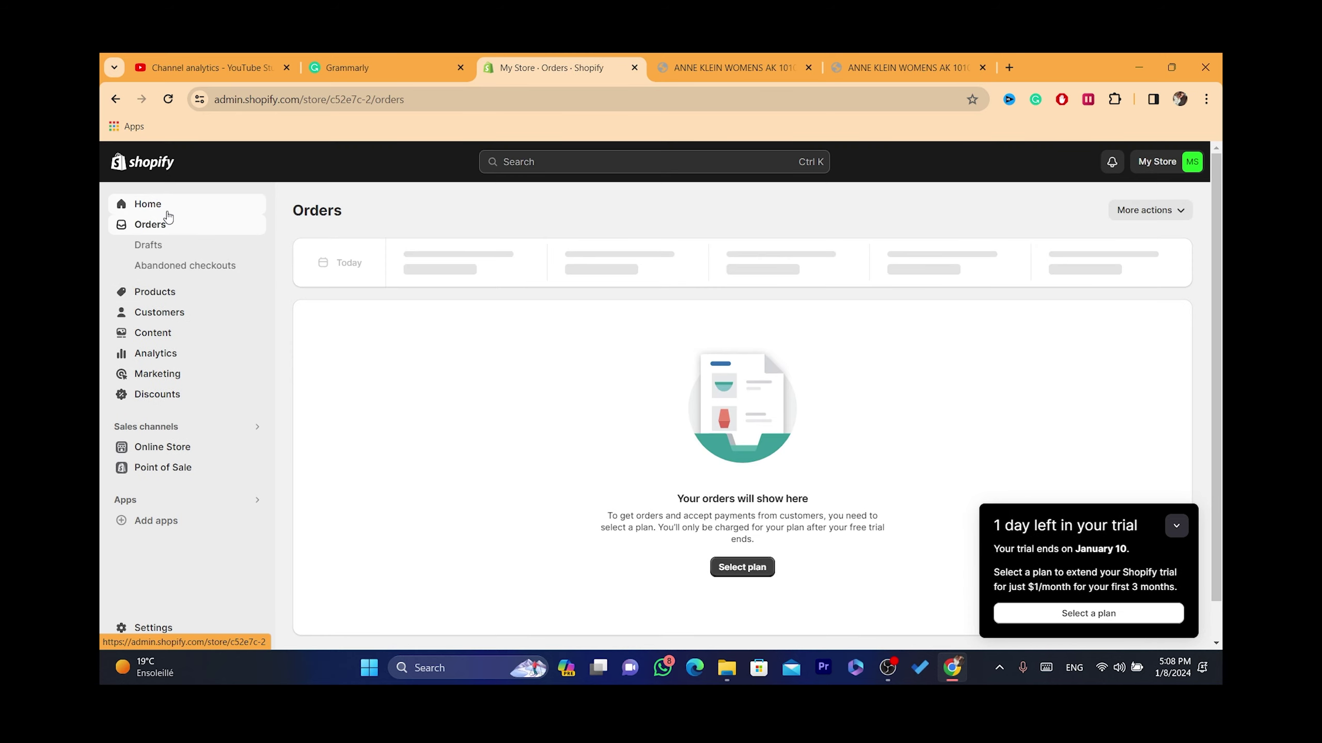
left_click(167, 211)
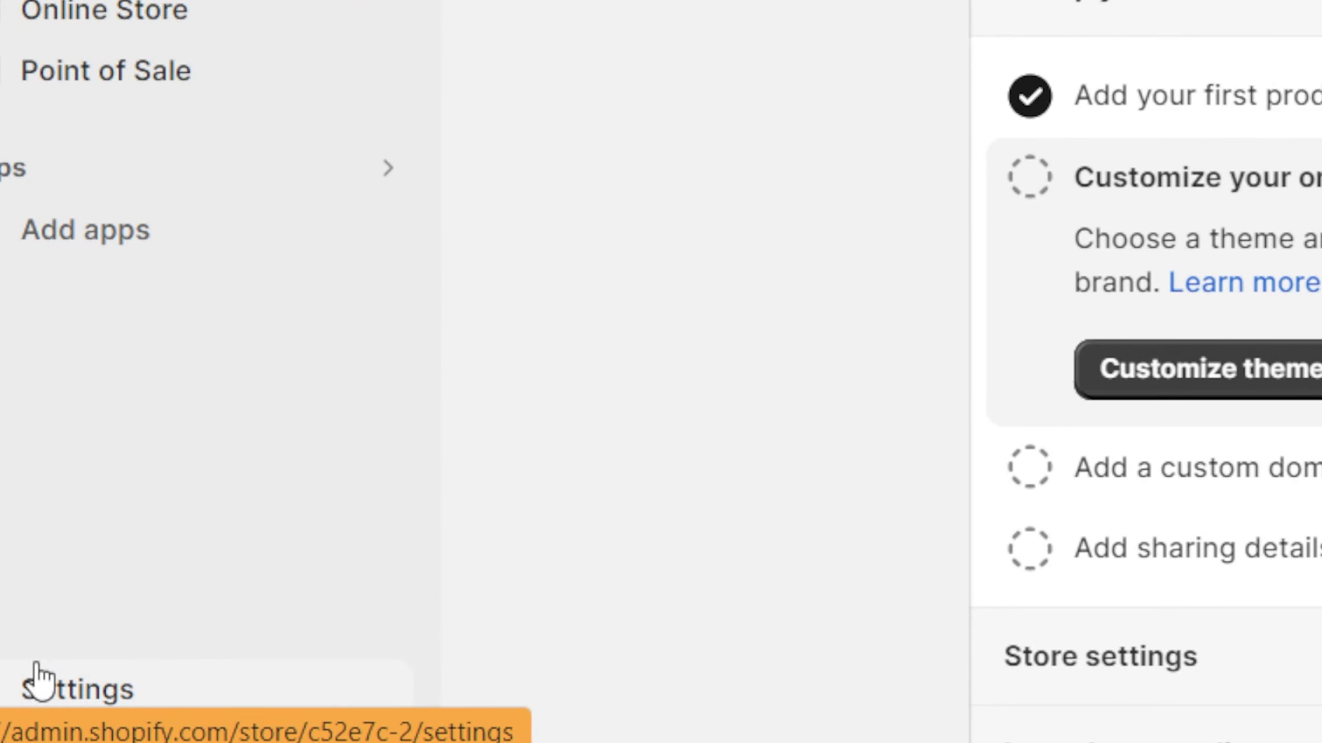
left_click(39, 679)
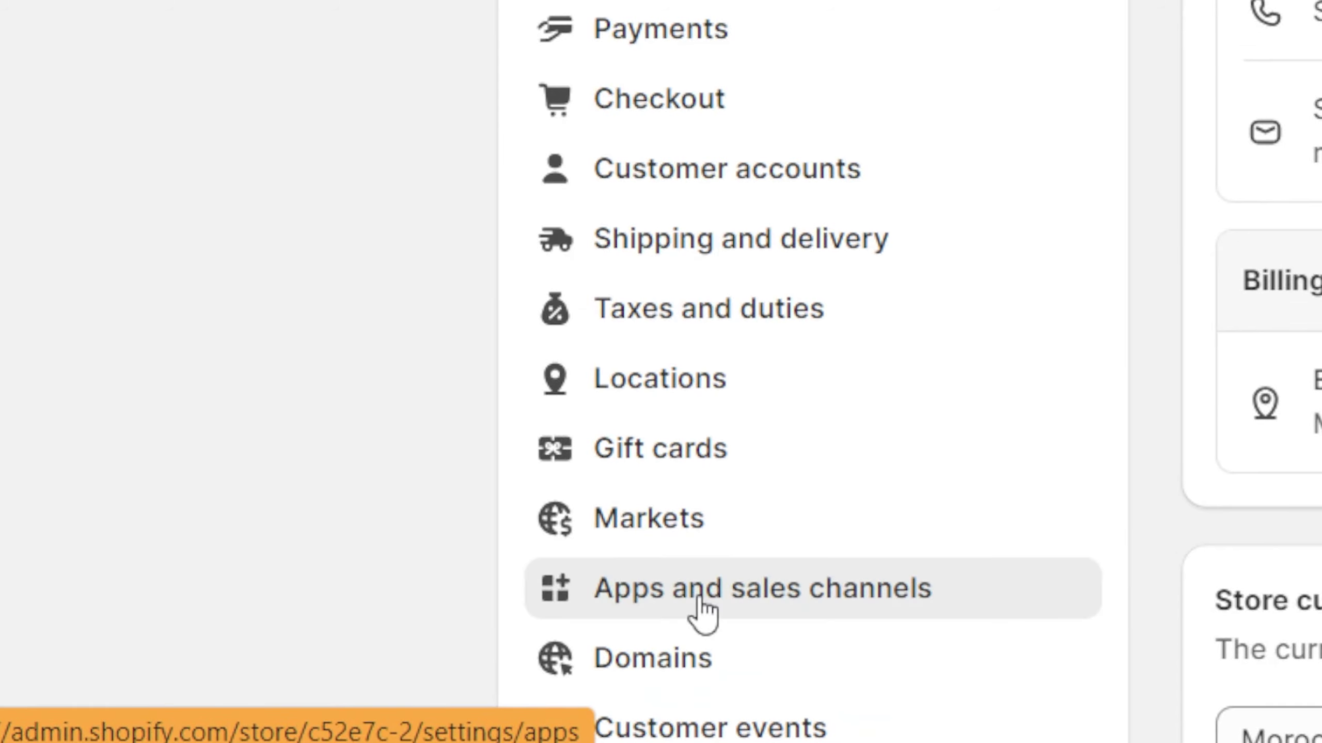
left_click(702, 603)
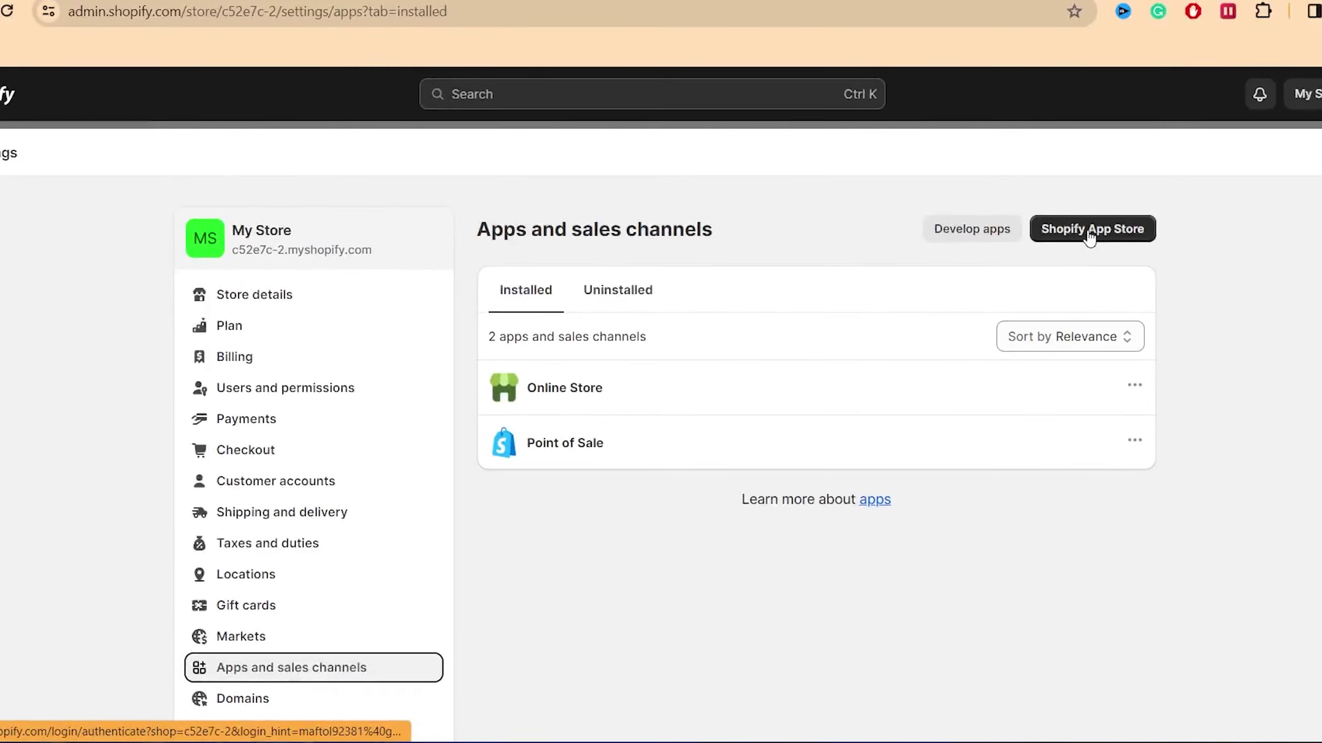
left_click(1091, 234)
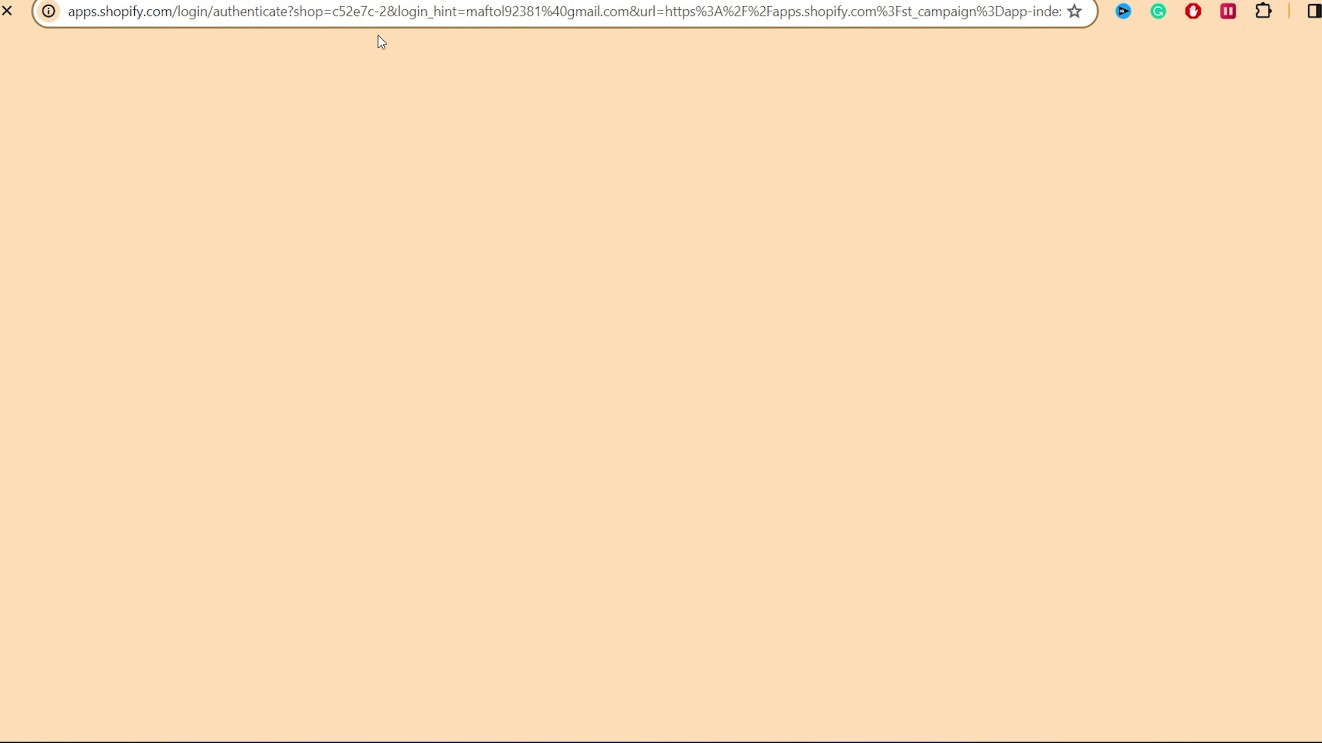
left_click(417, 16)
left_click(523, 114)
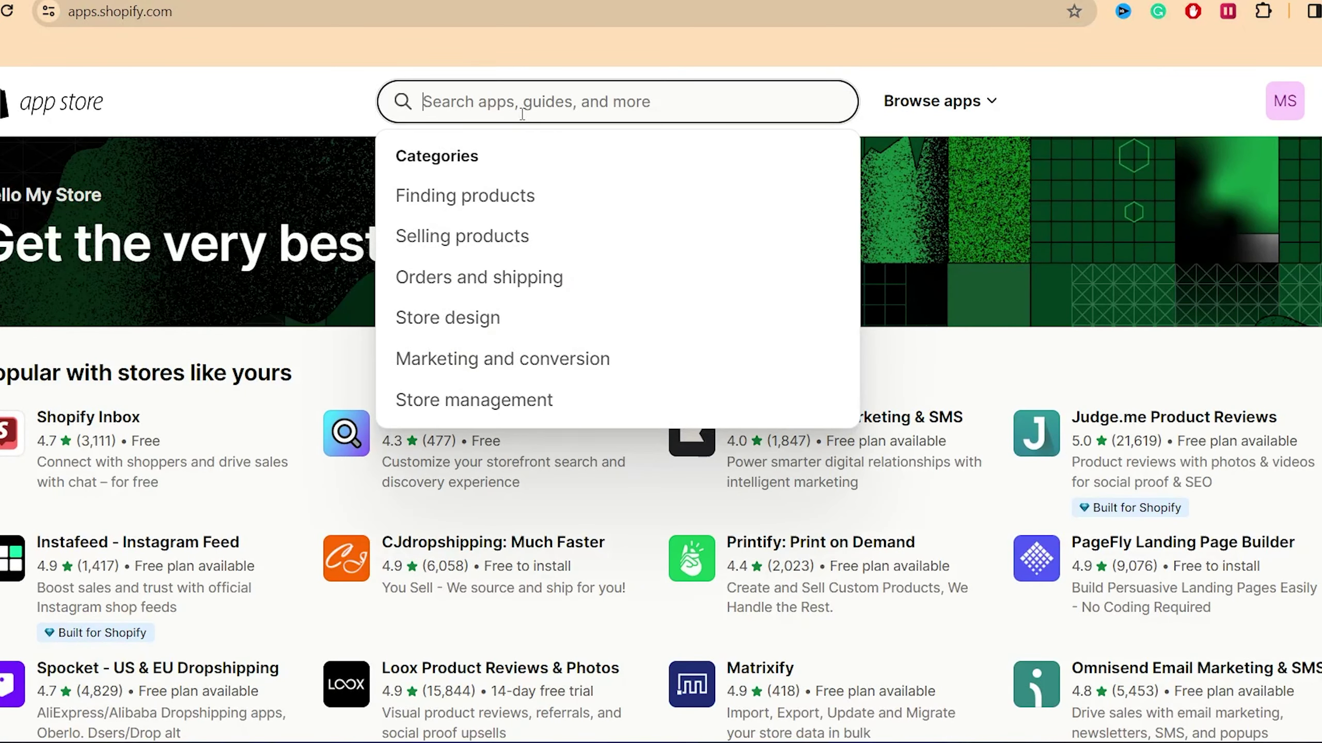
Step: Search the App Store for 'dese' and open the DSers-AliExpress Dropshipping app page
type("d")
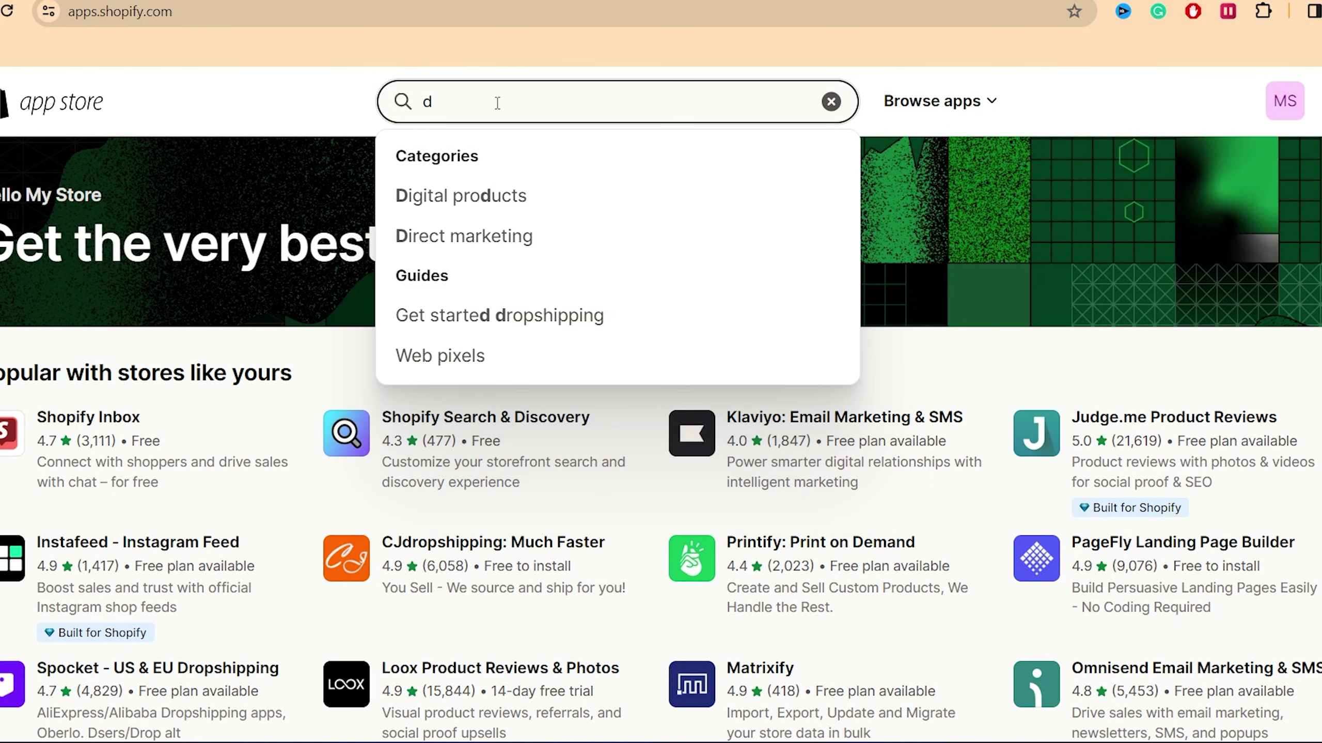
type("ese")
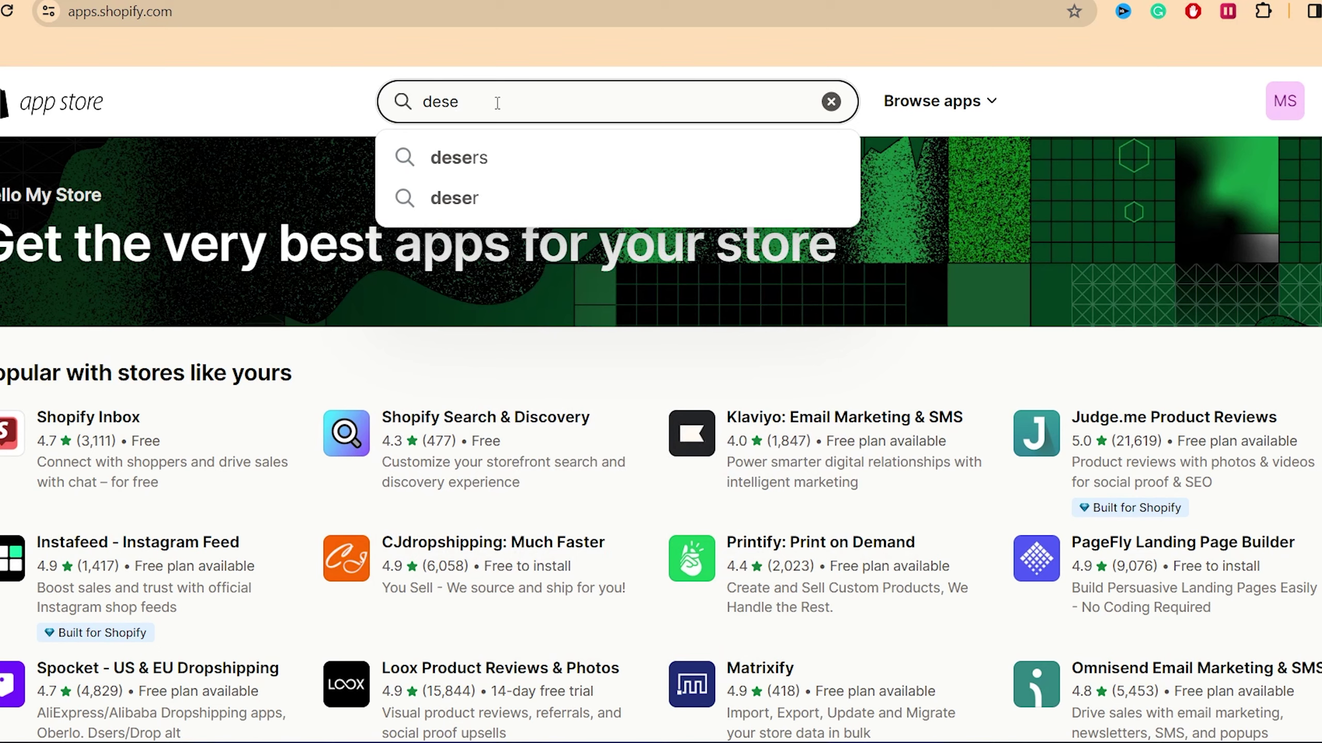
left_click(478, 157)
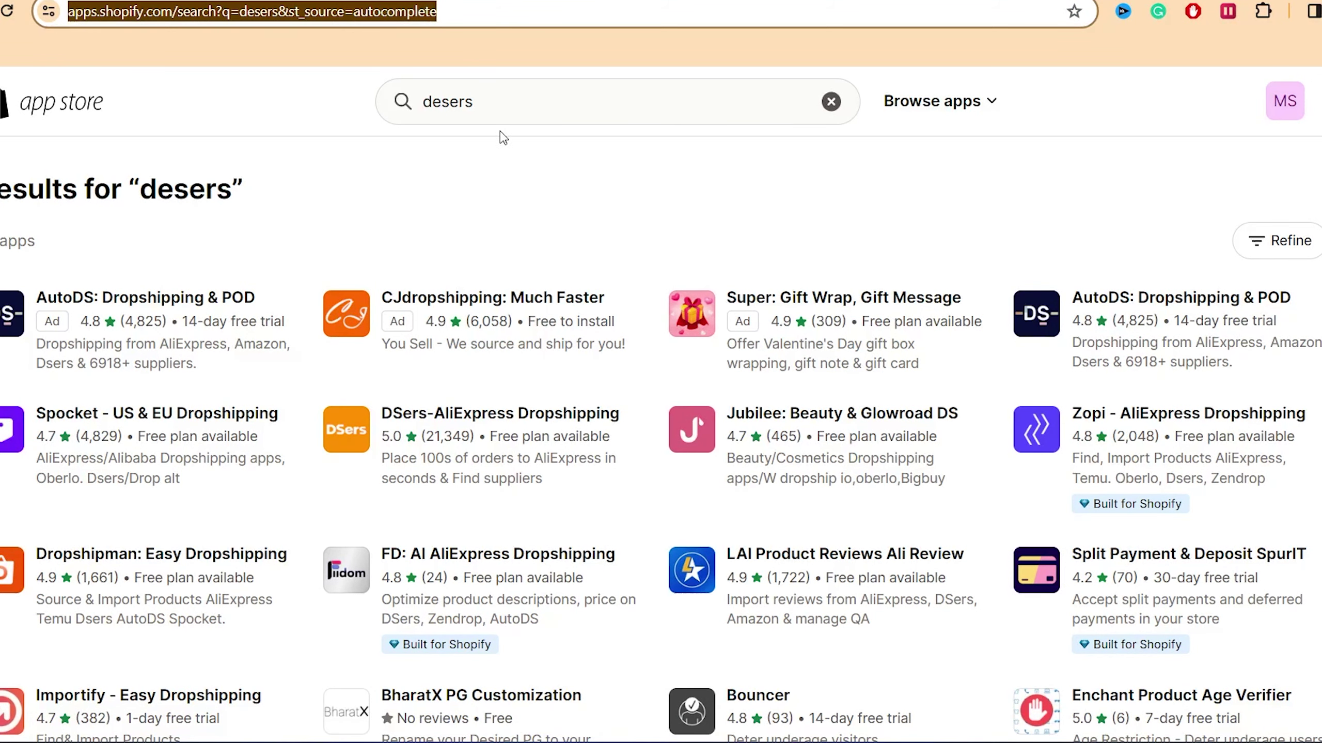
left_click(474, 97)
double_click(475, 101)
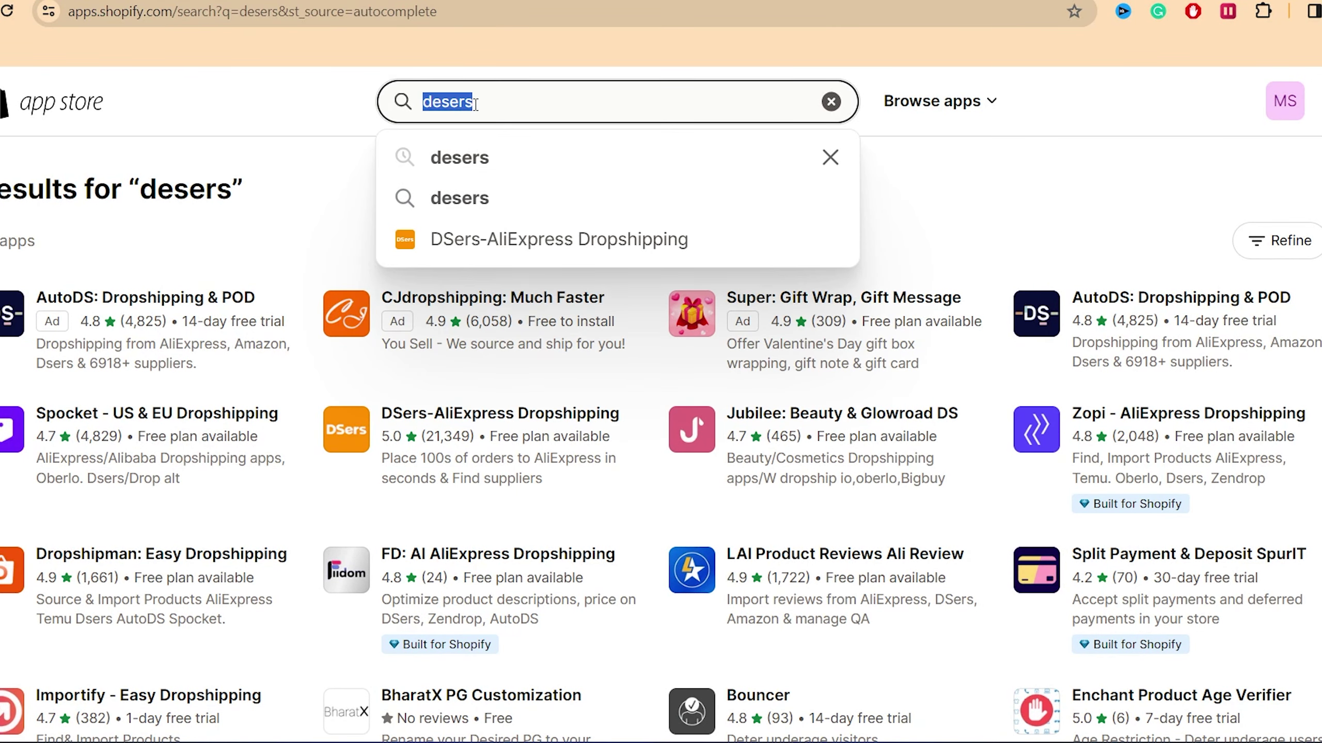
left_click(480, 239)
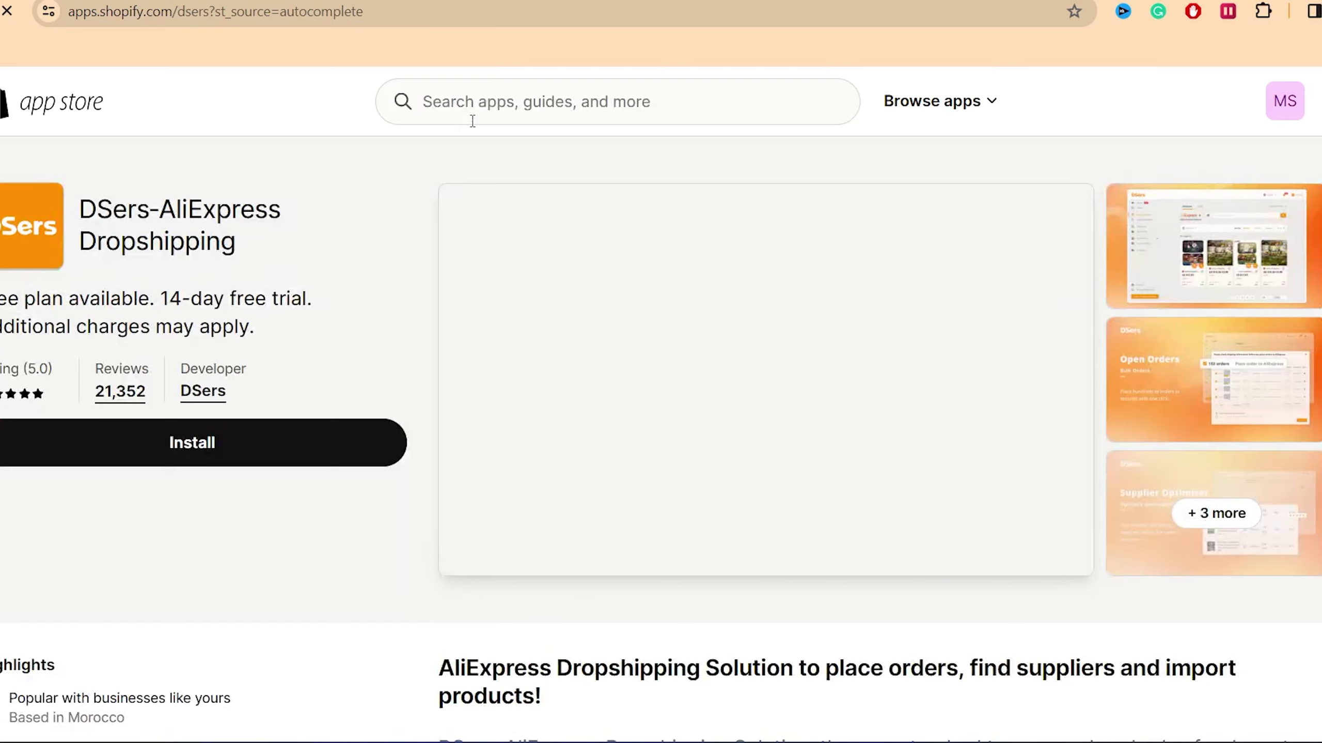
Step: Copy 'DSers' from the app title, search for it, open the DSers listing, and choose Install
double_click(111, 197)
key("ctrl+c")
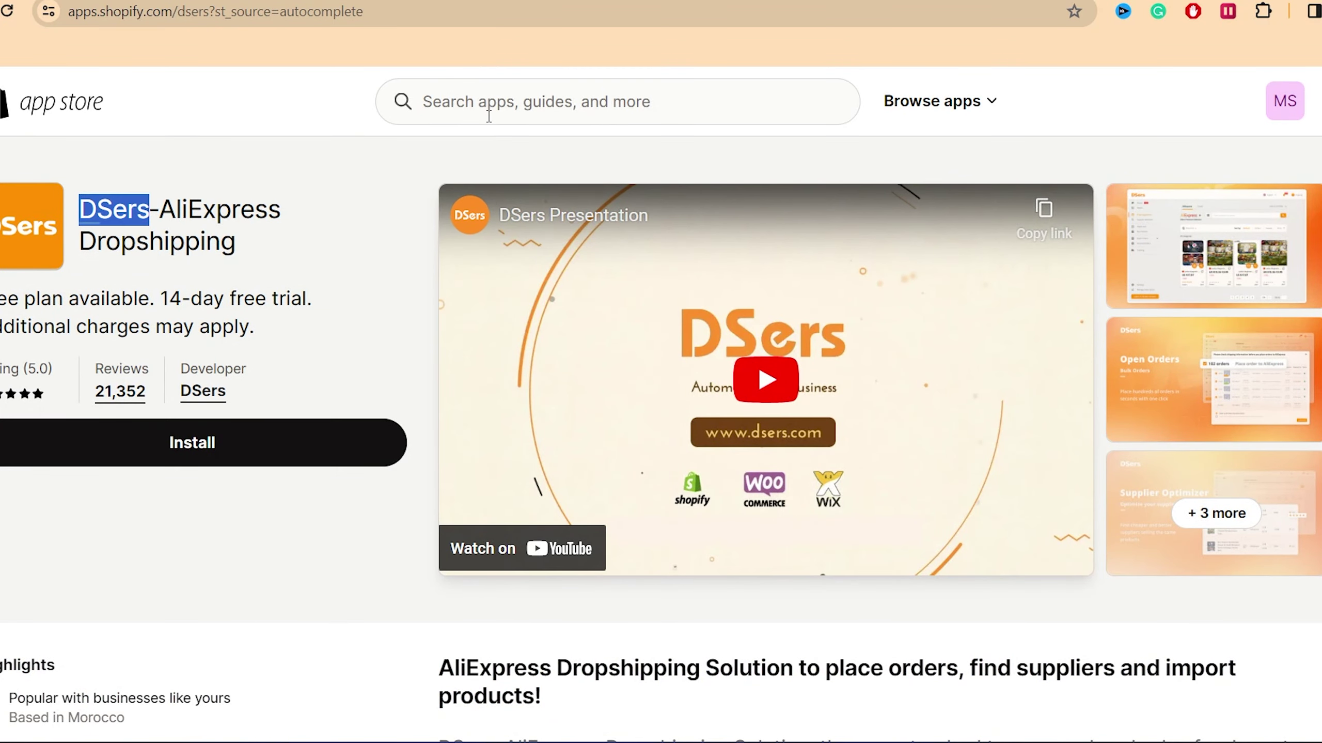
left_click(489, 104)
key("ctrl+v")
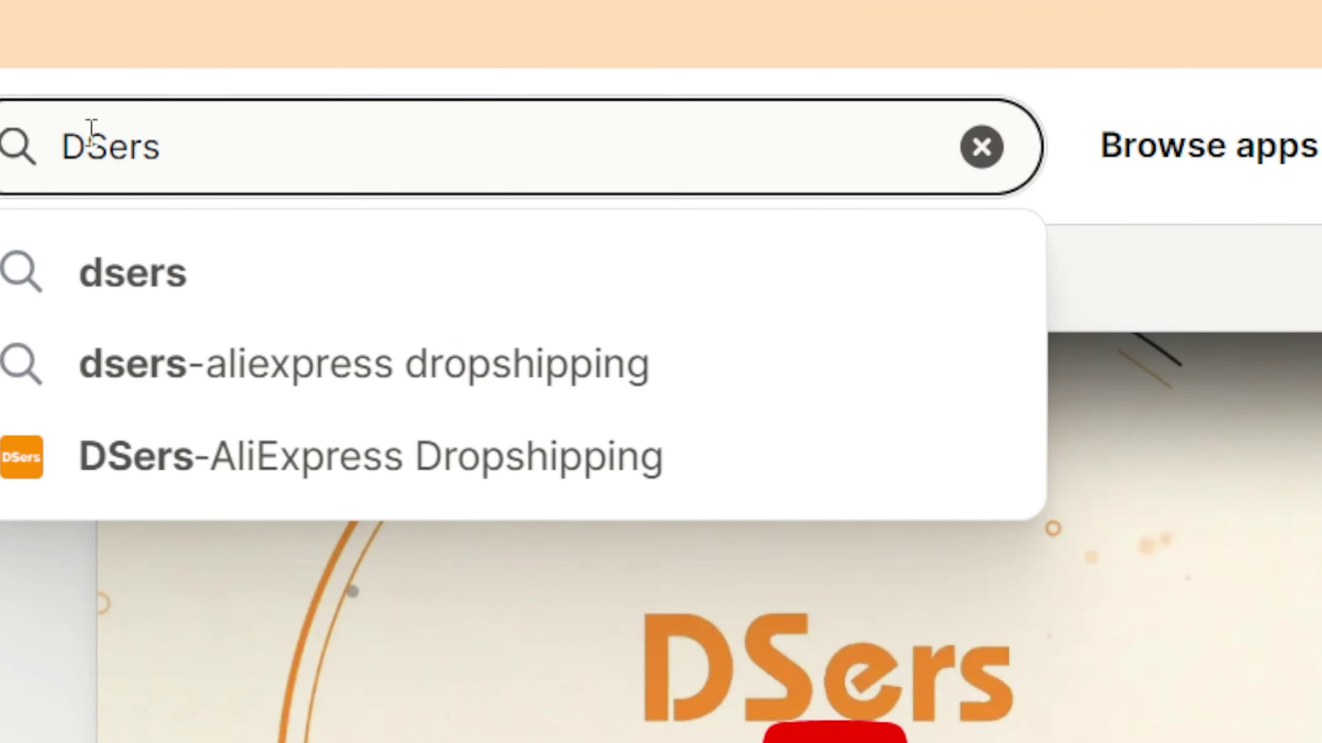
key("Return")
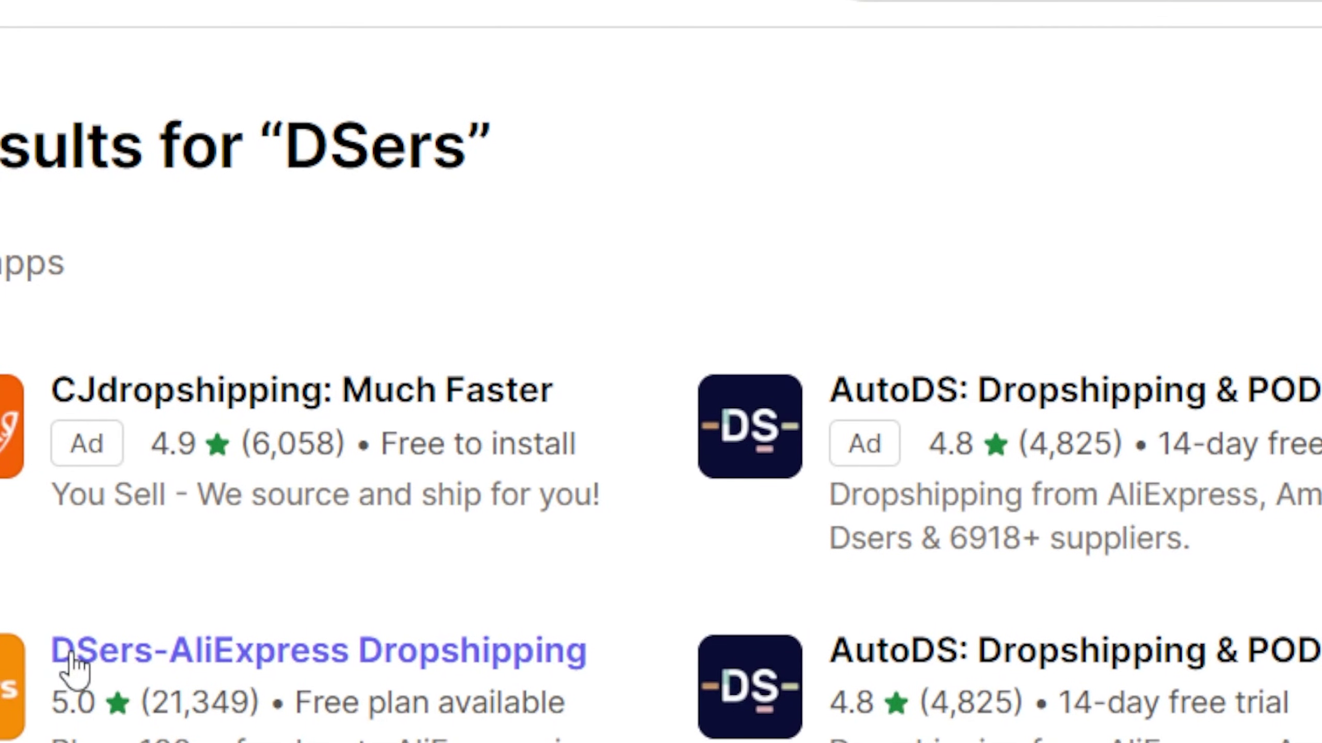
left_click(341, 669)
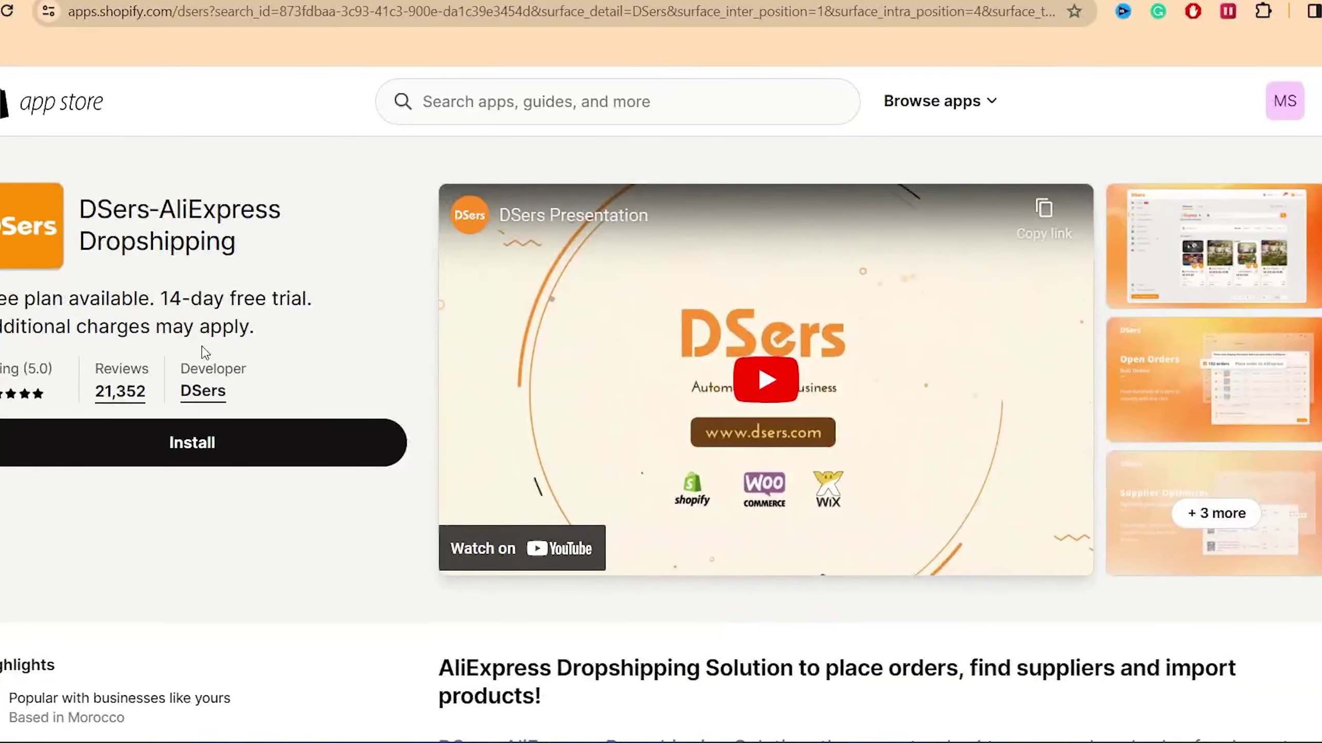
left_click_drag(178, 370, 261, 372)
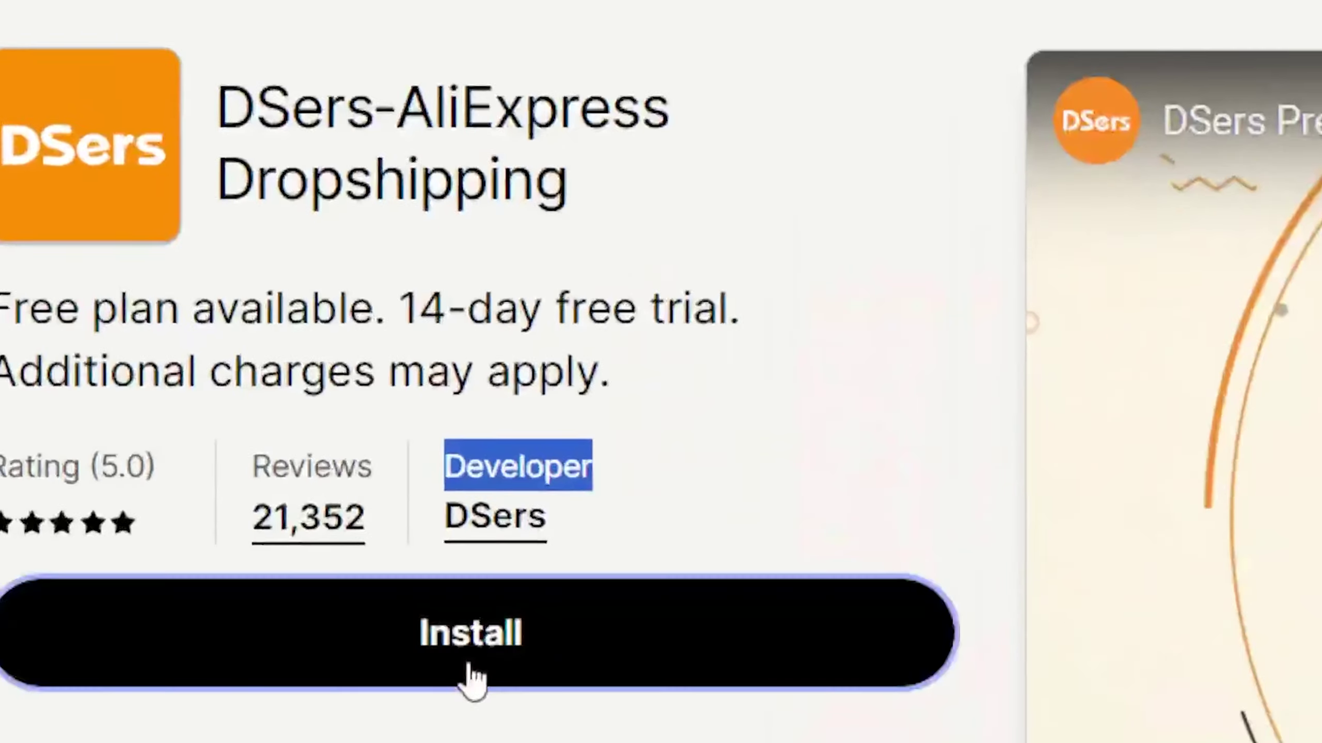
left_click(473, 676)
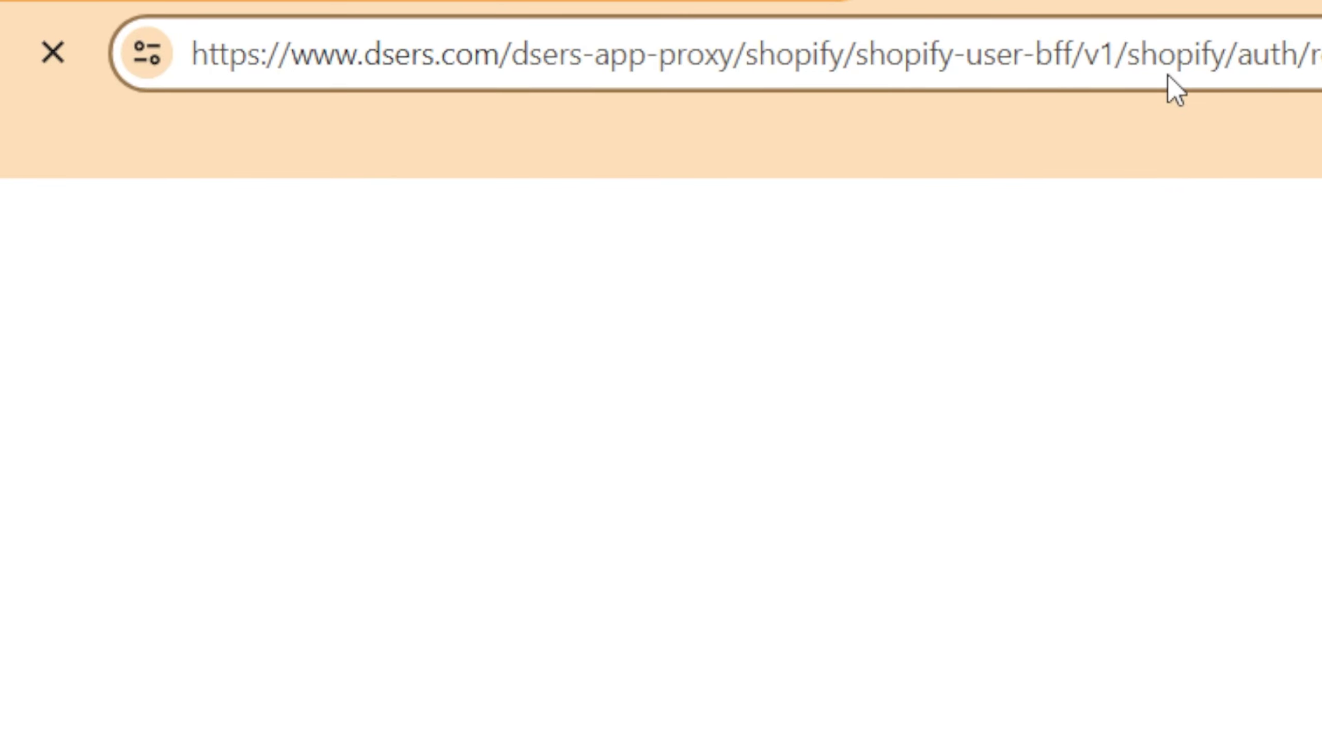
Step: Confirm installing DSers-AliExpress Dropshipping on the store from the permissions screen
double_click(1169, 78)
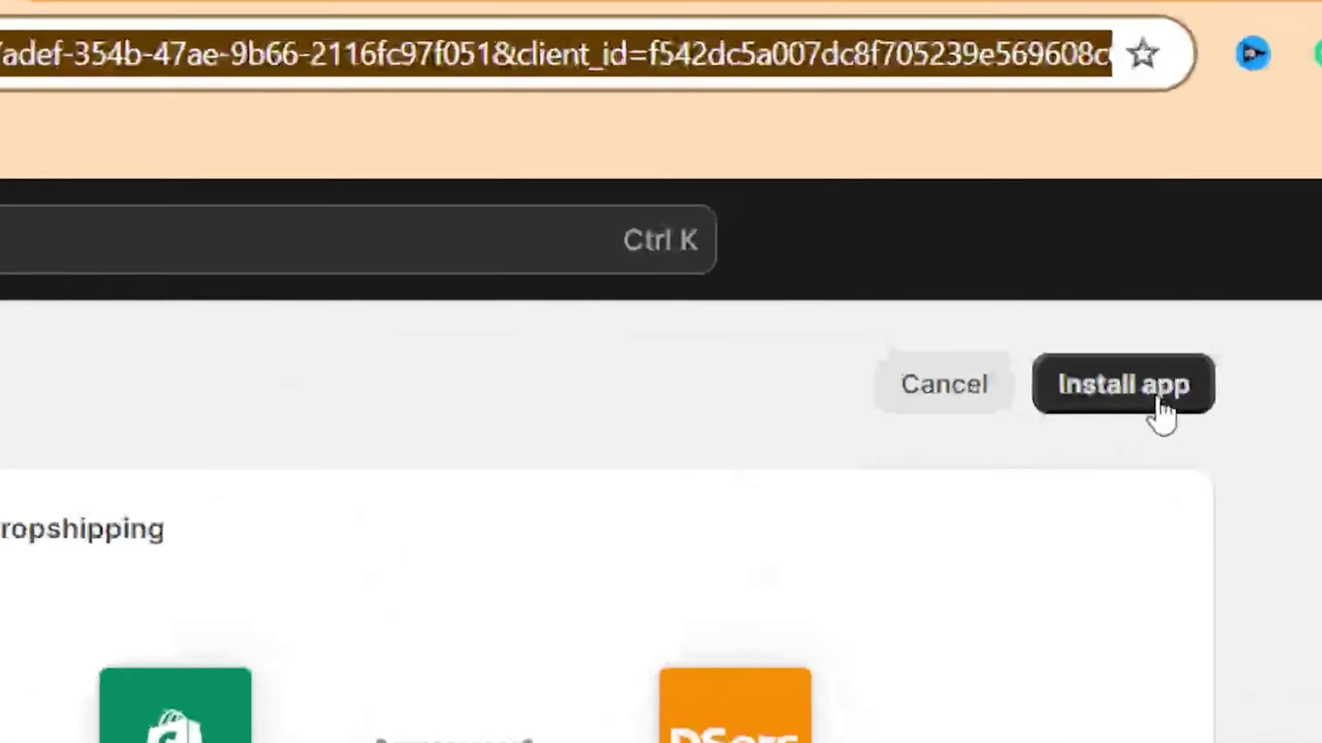
left_click(1084, 176)
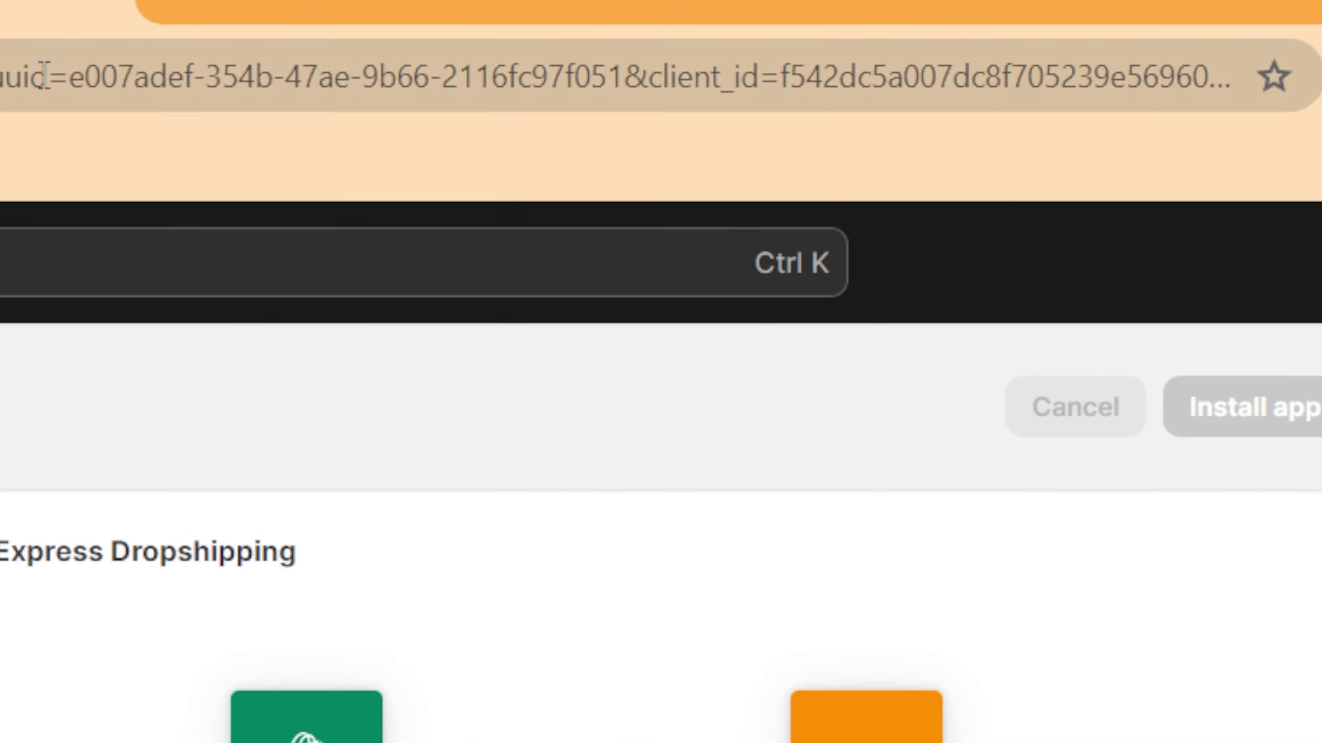
left_click(46, 76)
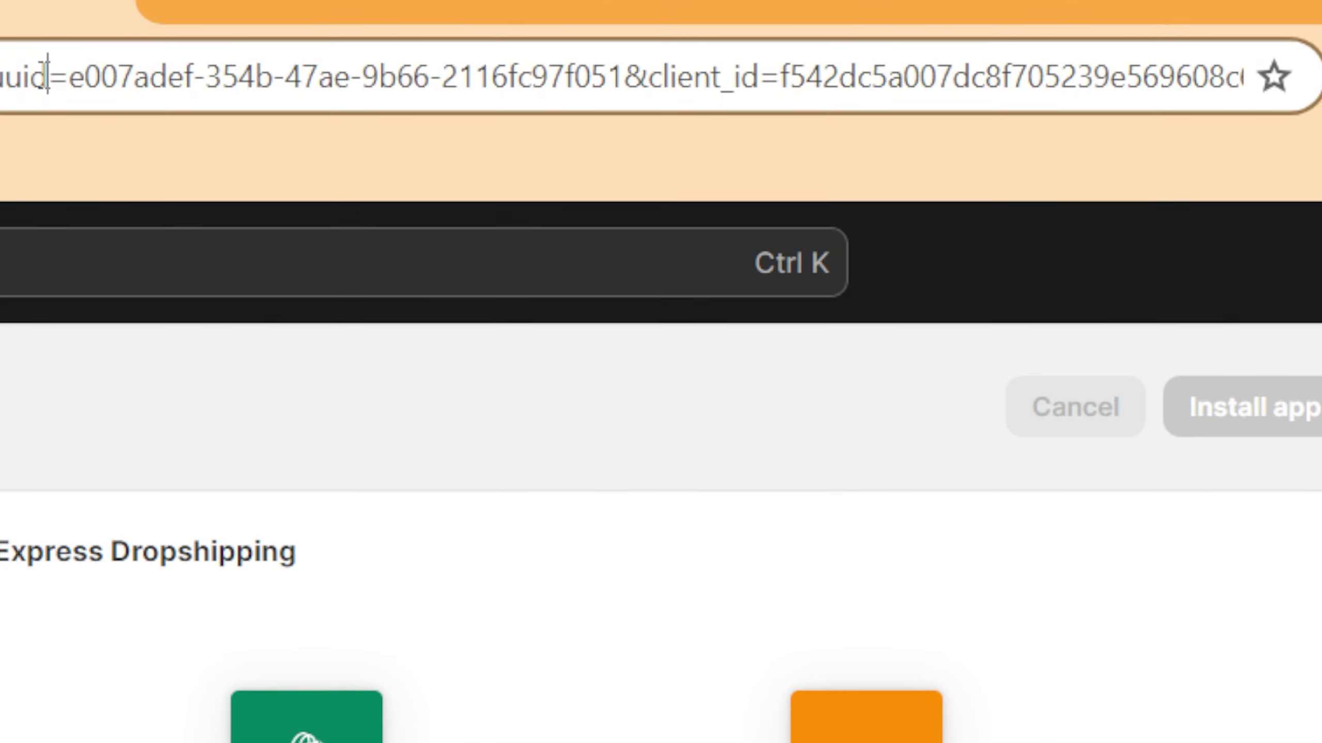
left_click(46, 77)
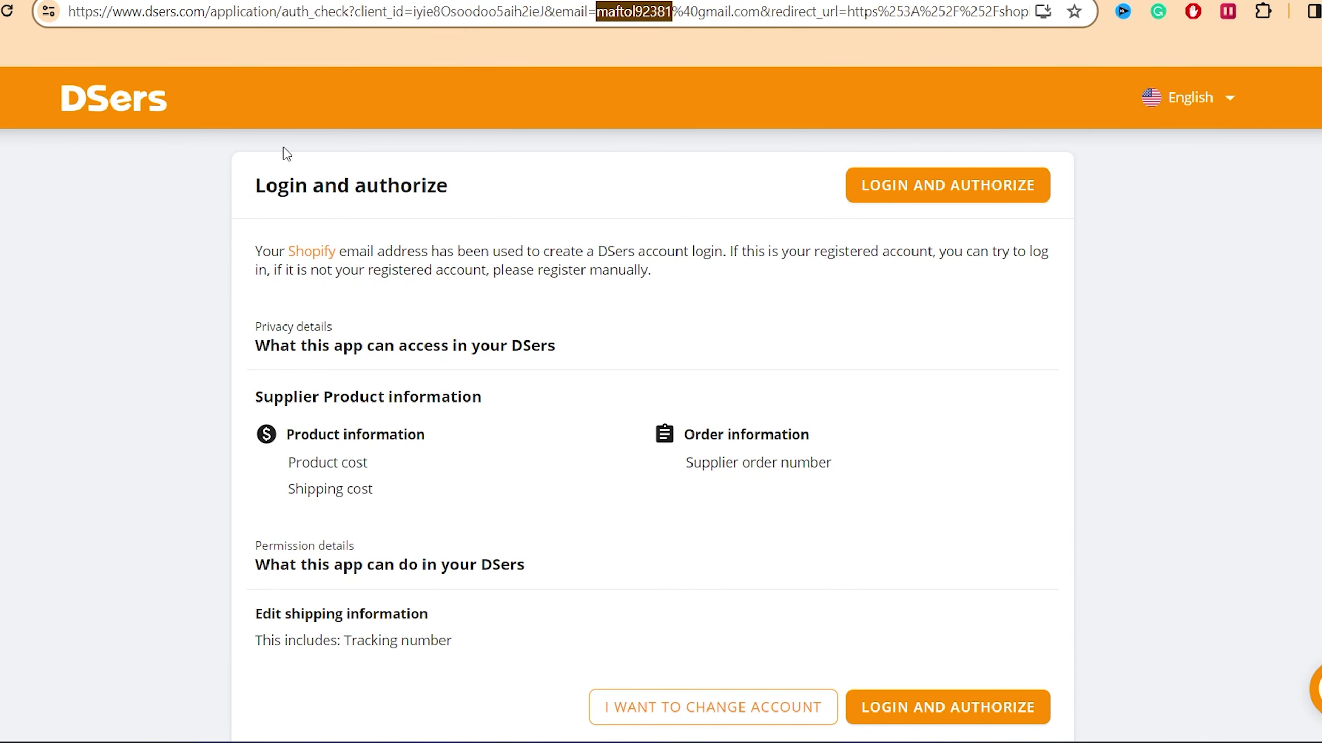
Step: Create a DSers account and confirm binding it to the Shopify store
left_click_drag(256, 177, 390, 218)
left_click(586, 326)
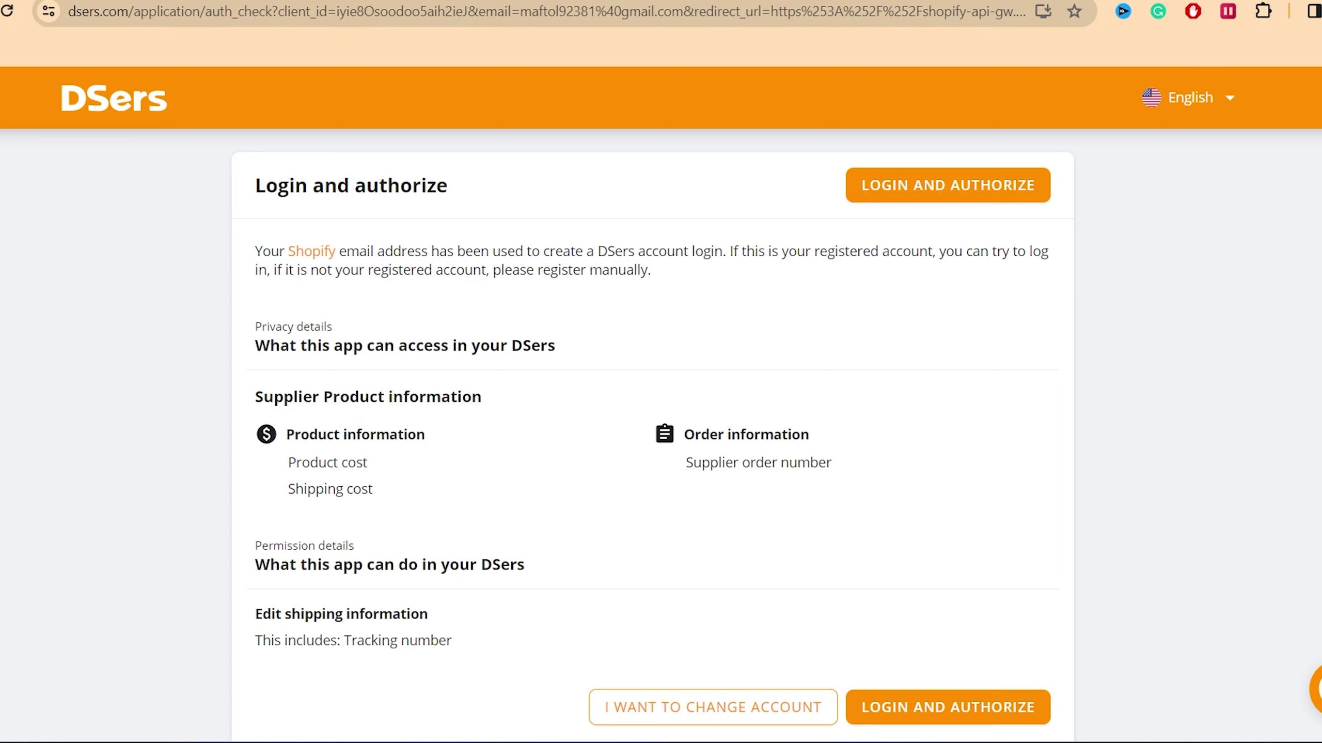
scroll(652, 436, "down", 1)
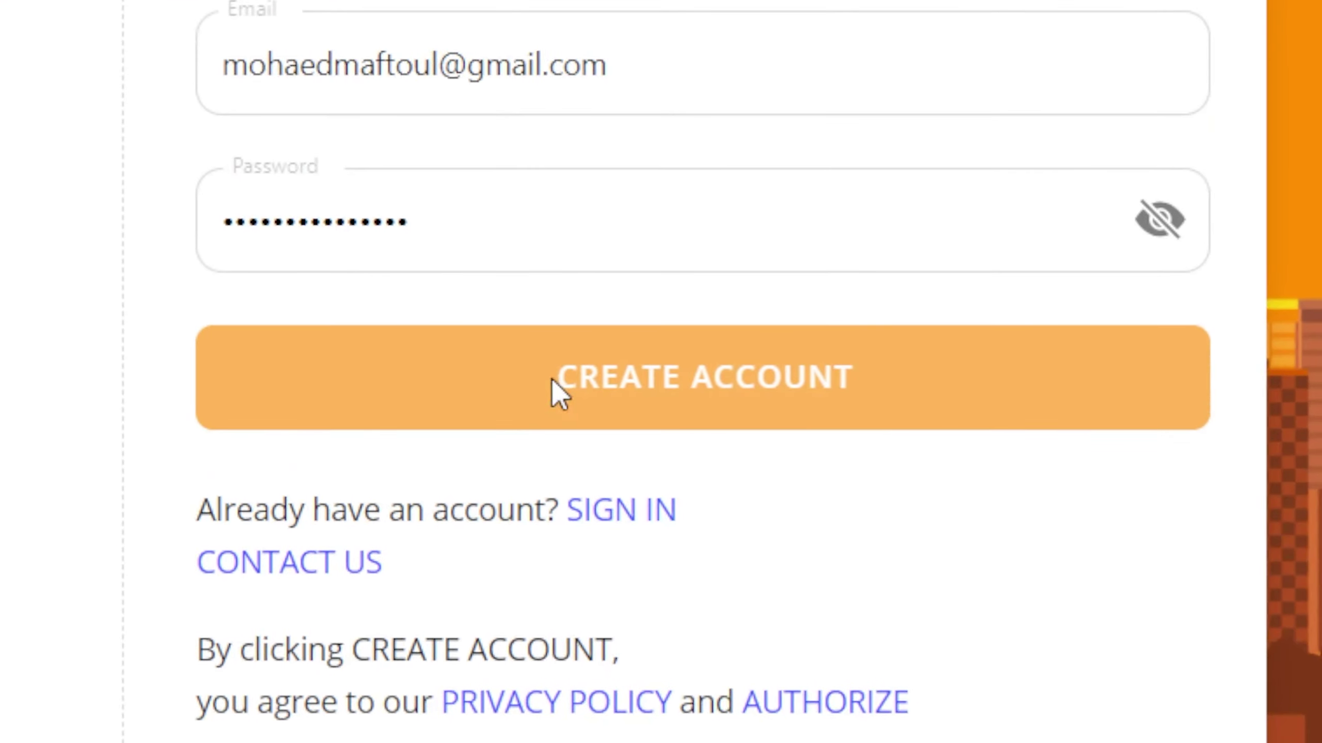
left_click(553, 380)
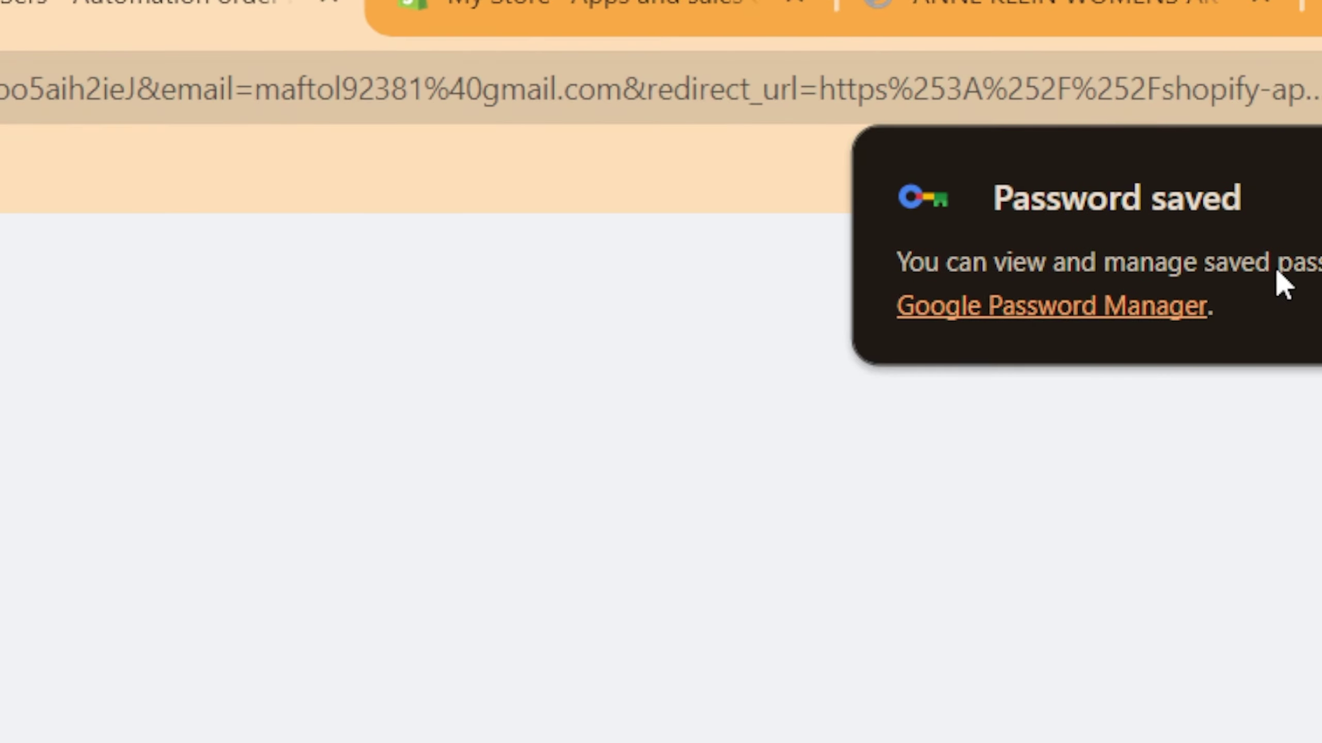
left_click(1277, 198)
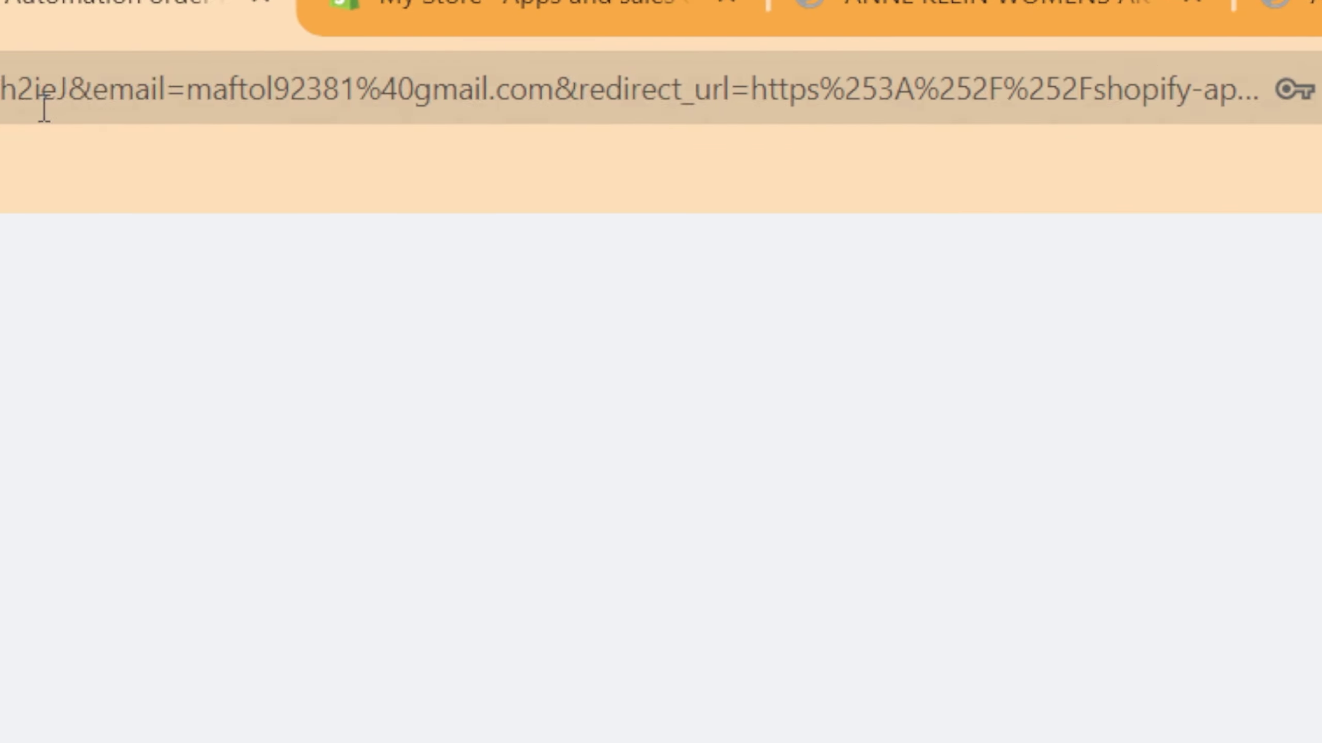
left_click(44, 108)
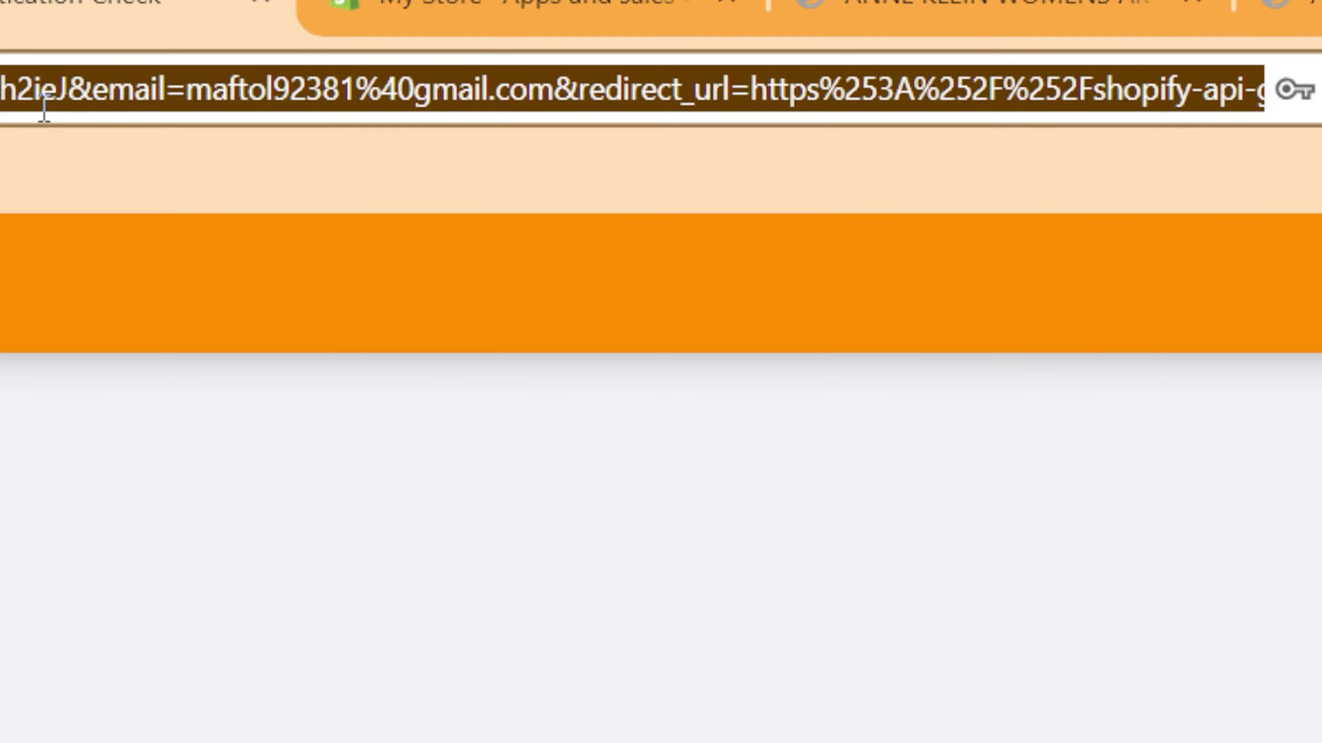
scroll(1236, 662, "down", 1)
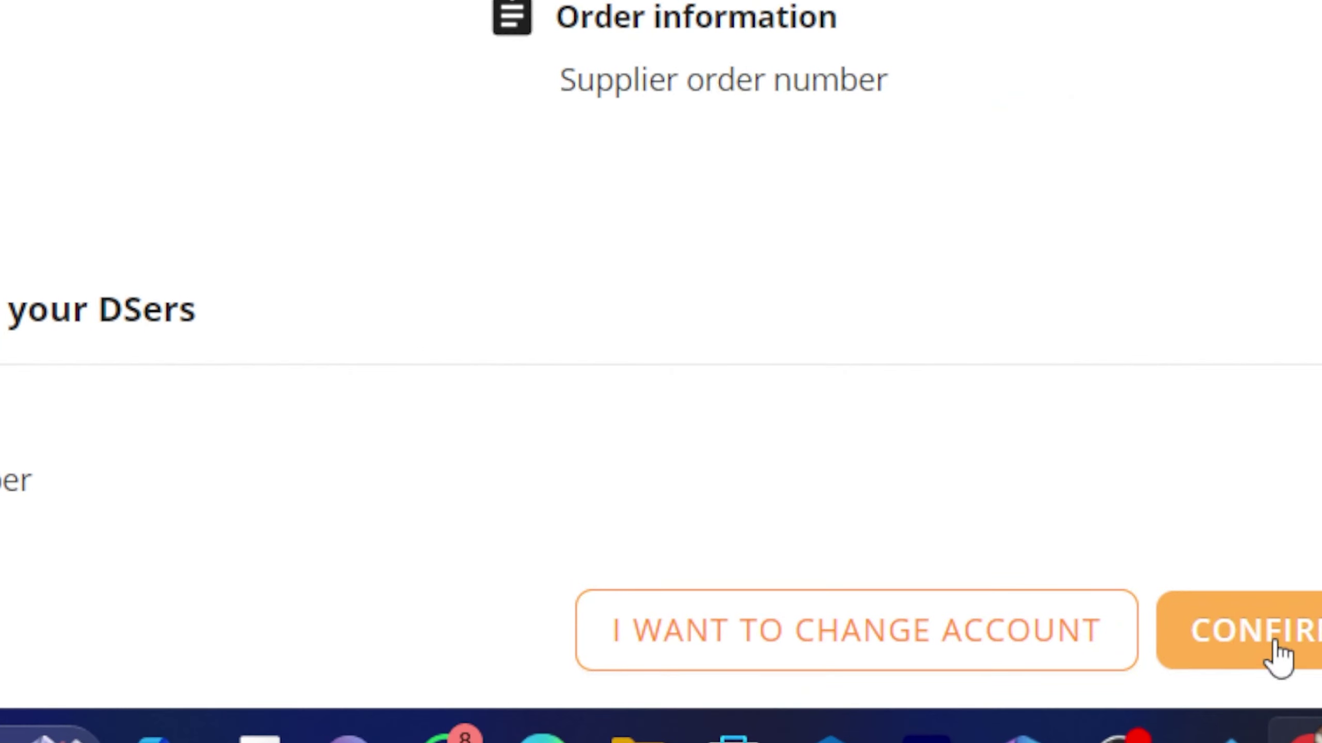
left_click(1274, 644)
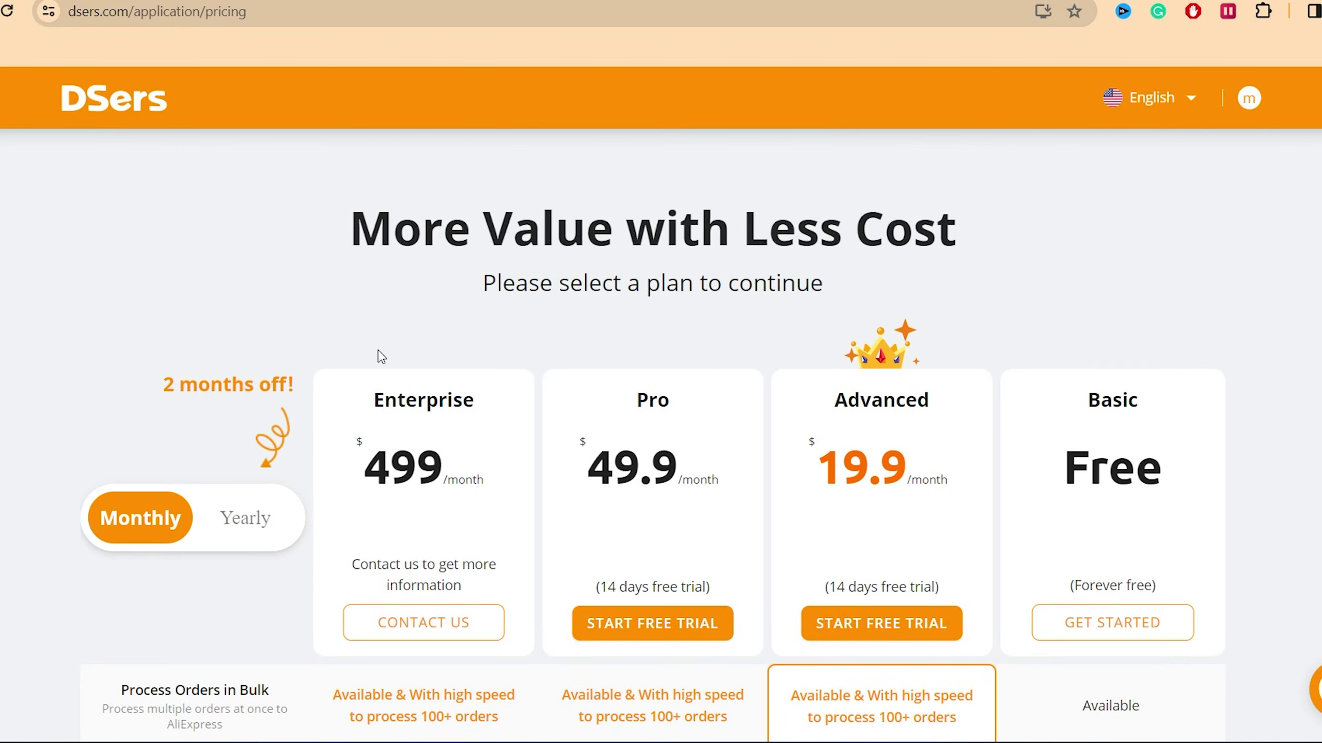
Step: Pick the free Basic plan on the DSers pricing page
scroll(1202, 244, "down", 5)
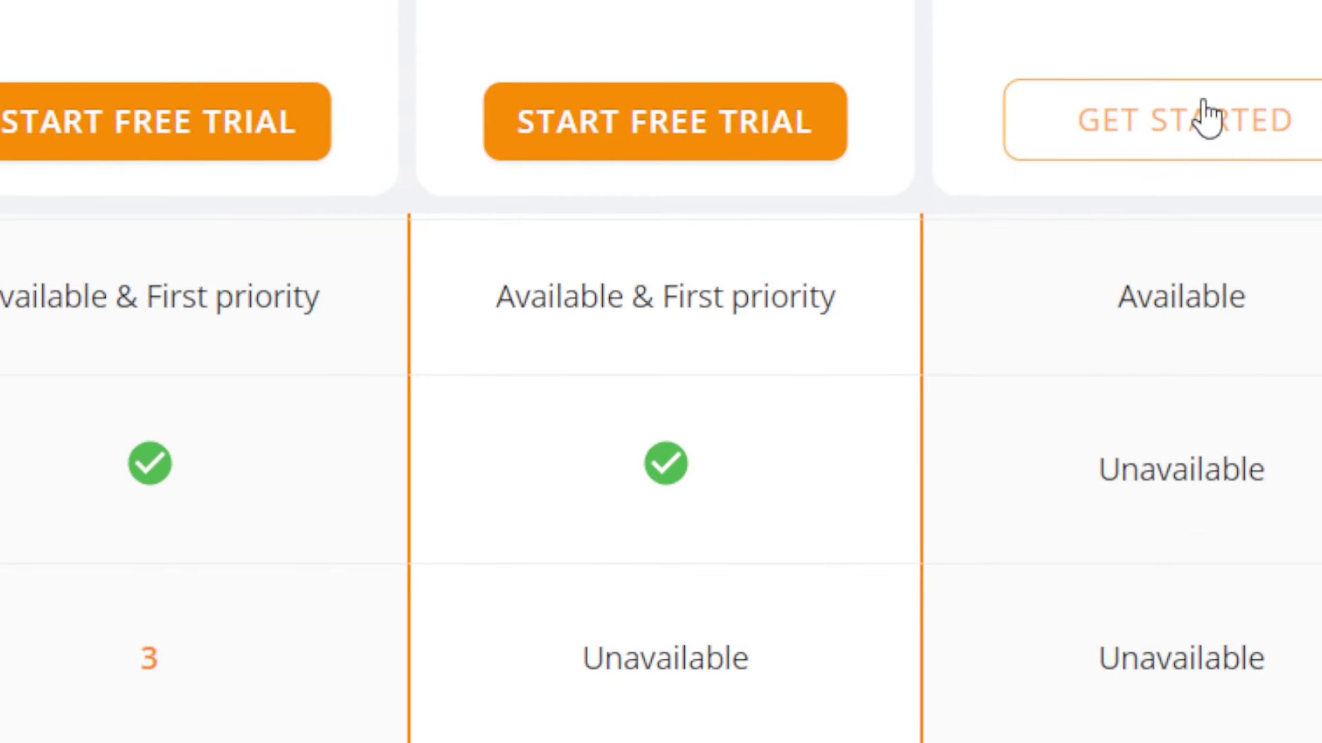
left_click(1168, 148)
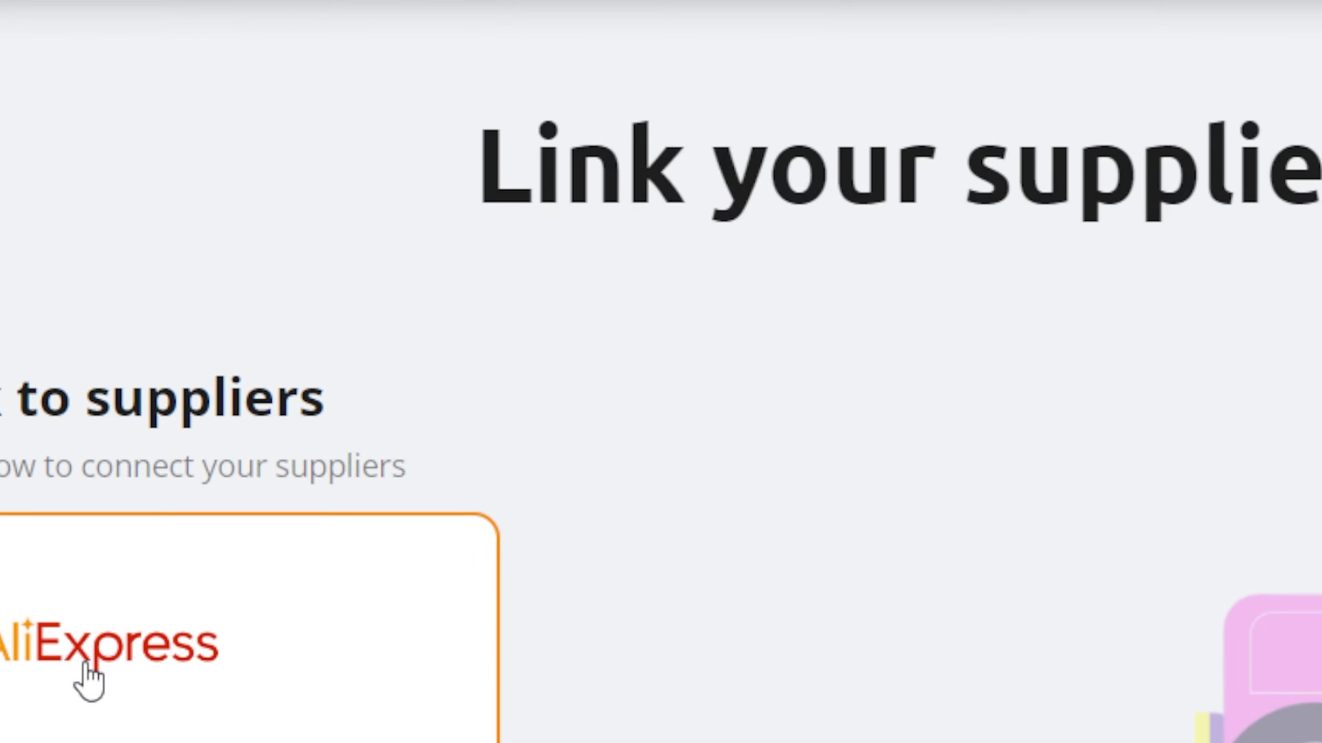
Step: Link AliExpress as a supplier, signing in with the account e-mail and password to authorize DSers
left_click(85, 669)
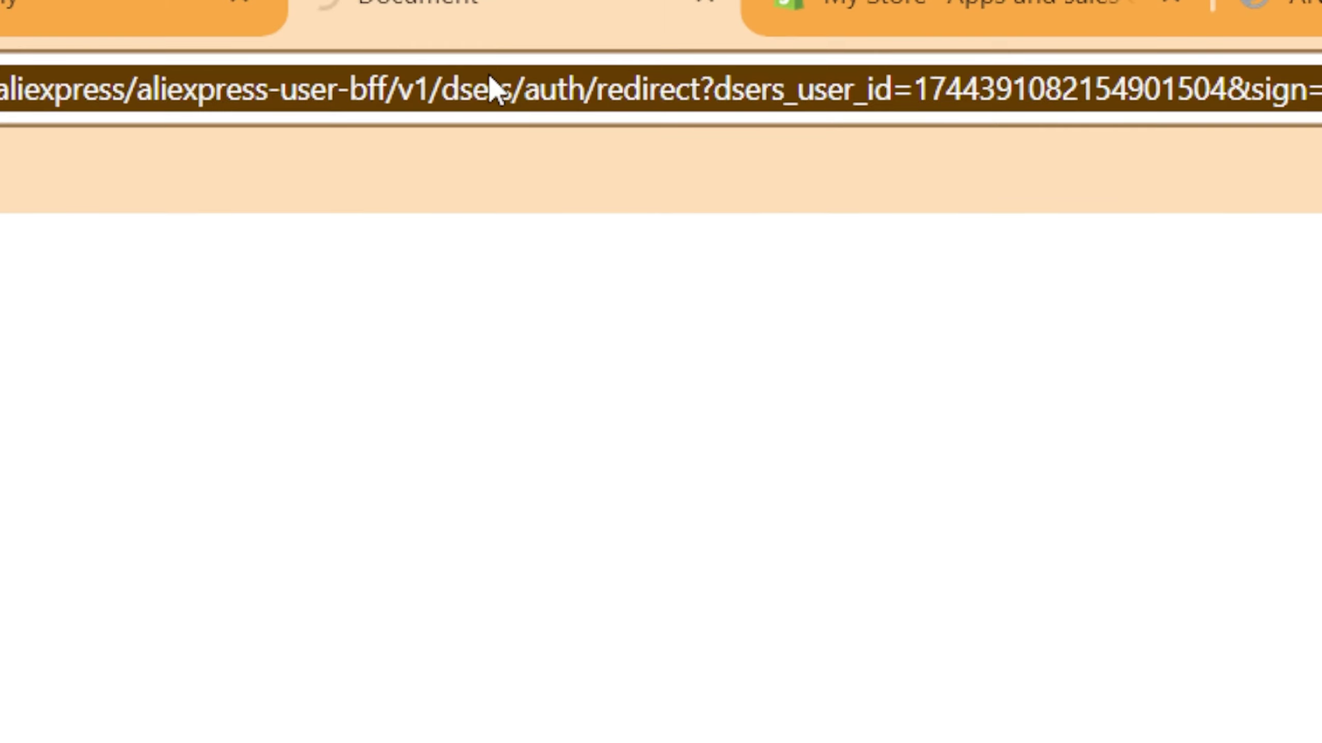
double_click(492, 88)
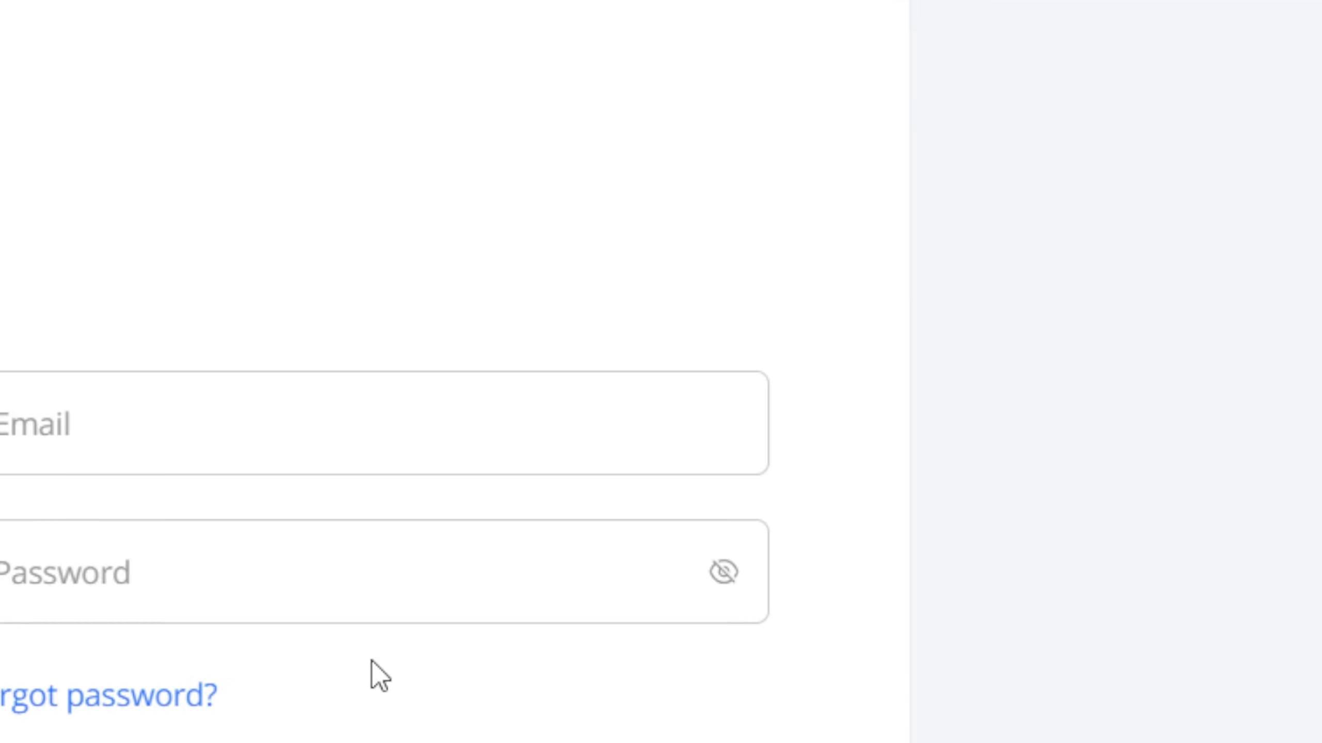
left_click(124, 392)
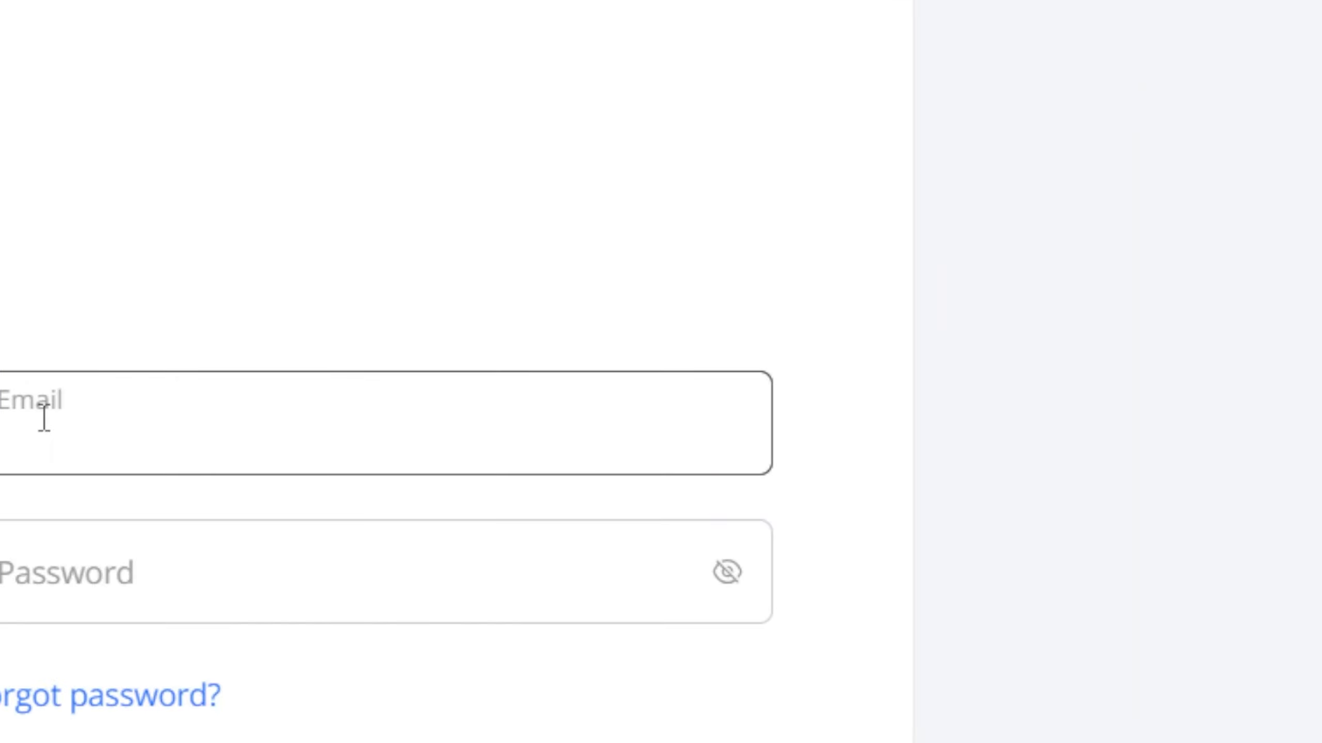
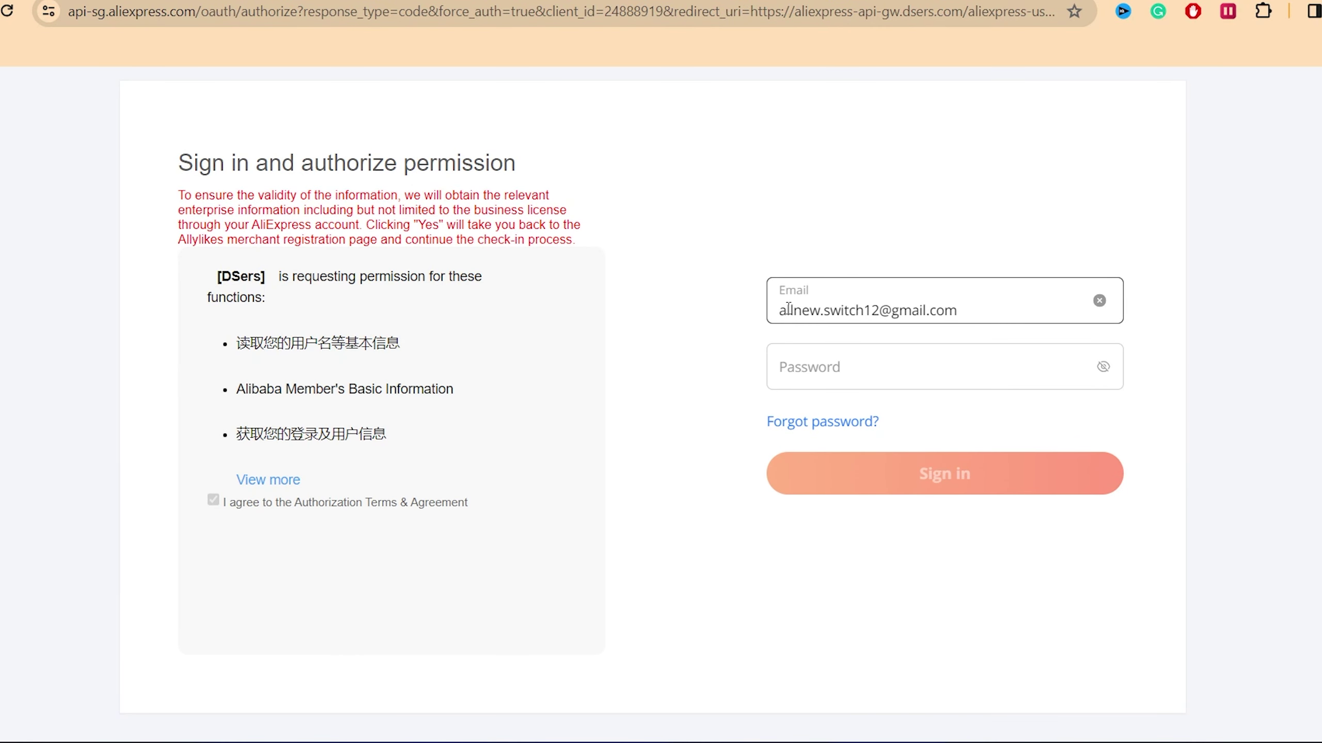
left_click(818, 359)
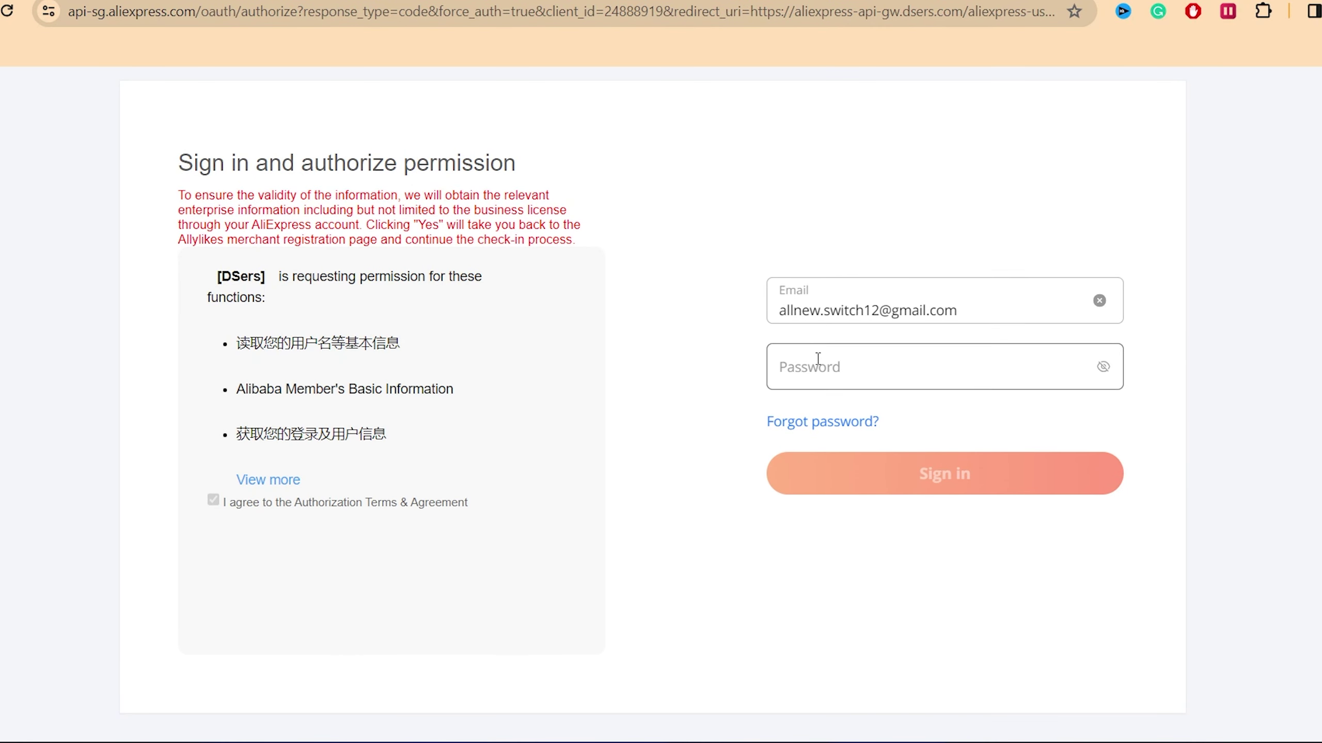
type("•••••••")
left_click(887, 481)
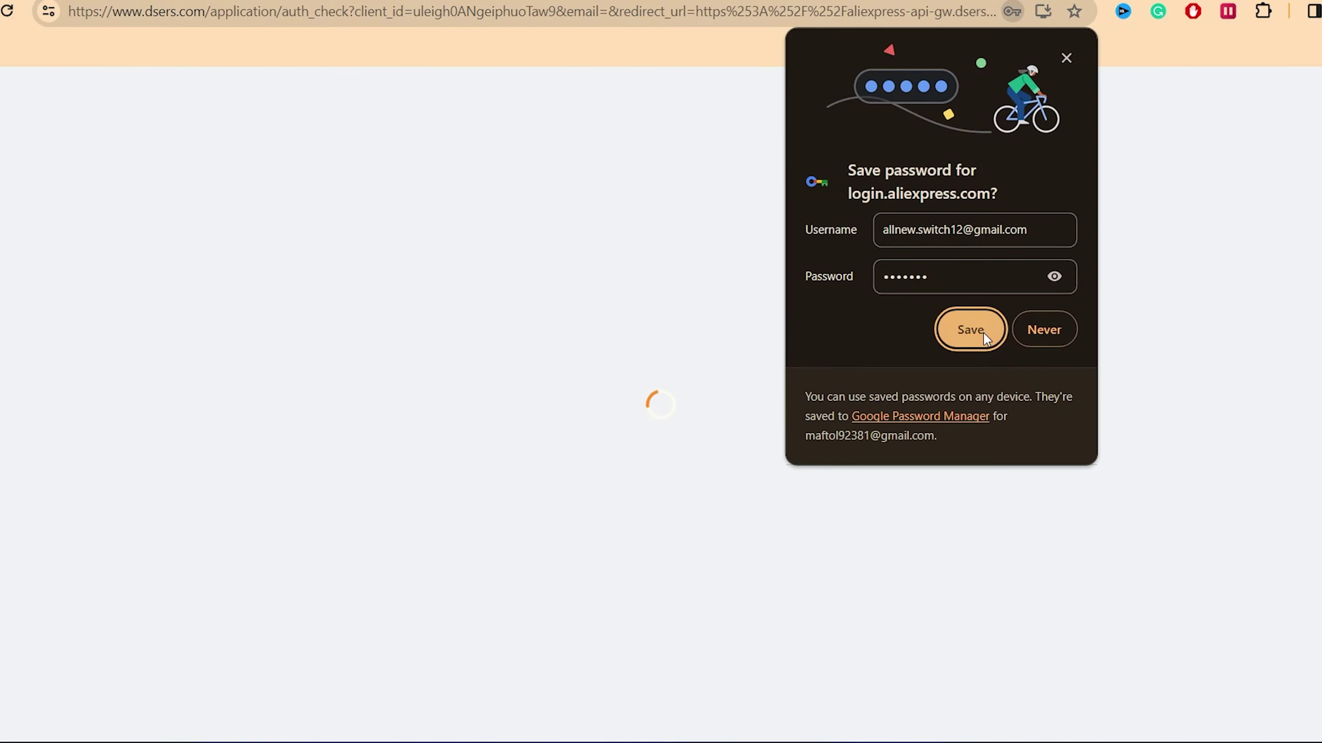
Step: Save the login in Chrome, dismiss the DSers promotion popups, and follow the Chrome Extension link
left_click(982, 331)
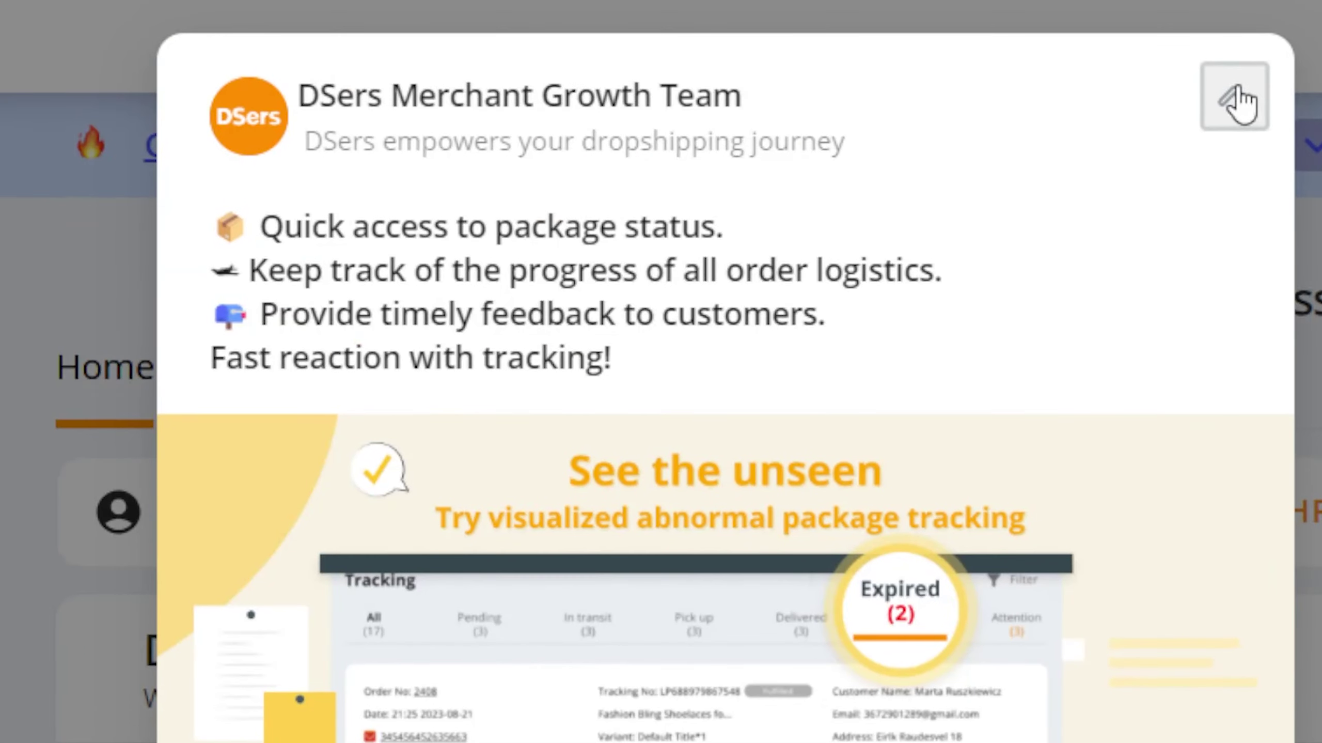
left_click(886, 130)
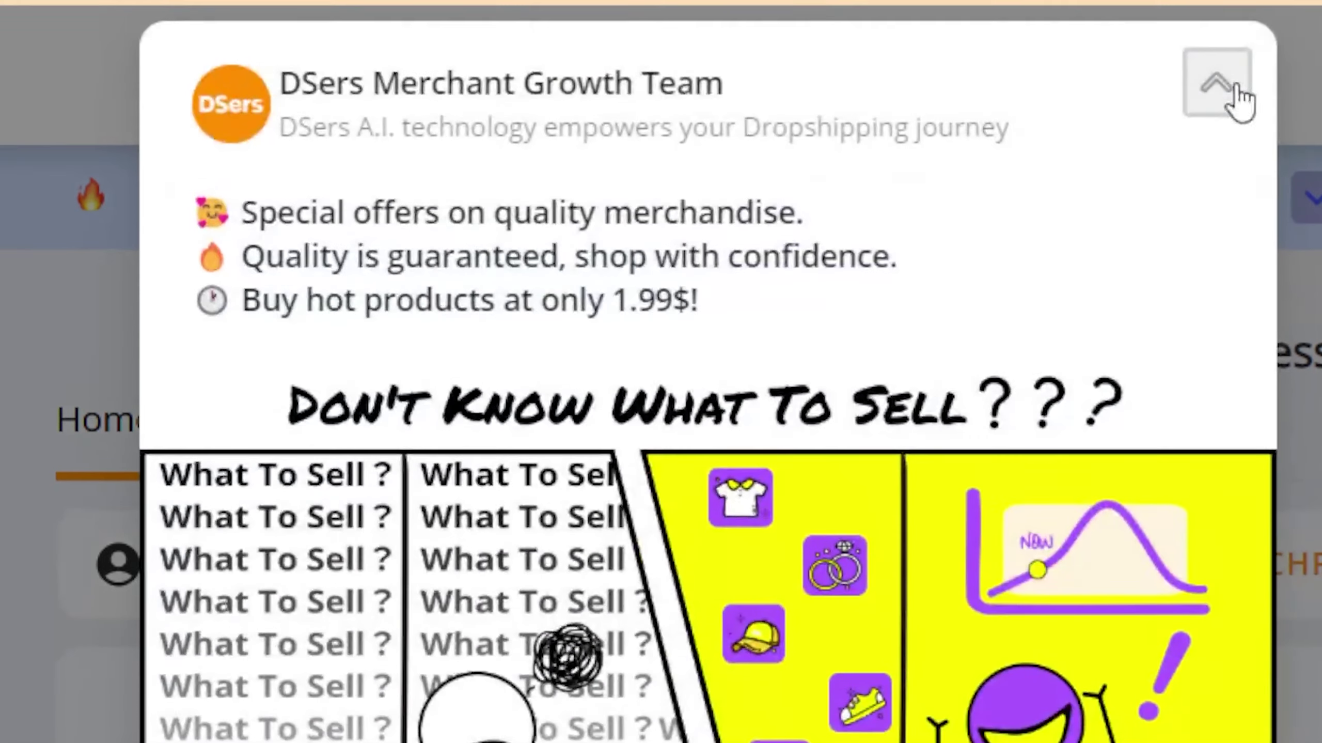
left_click(1235, 28)
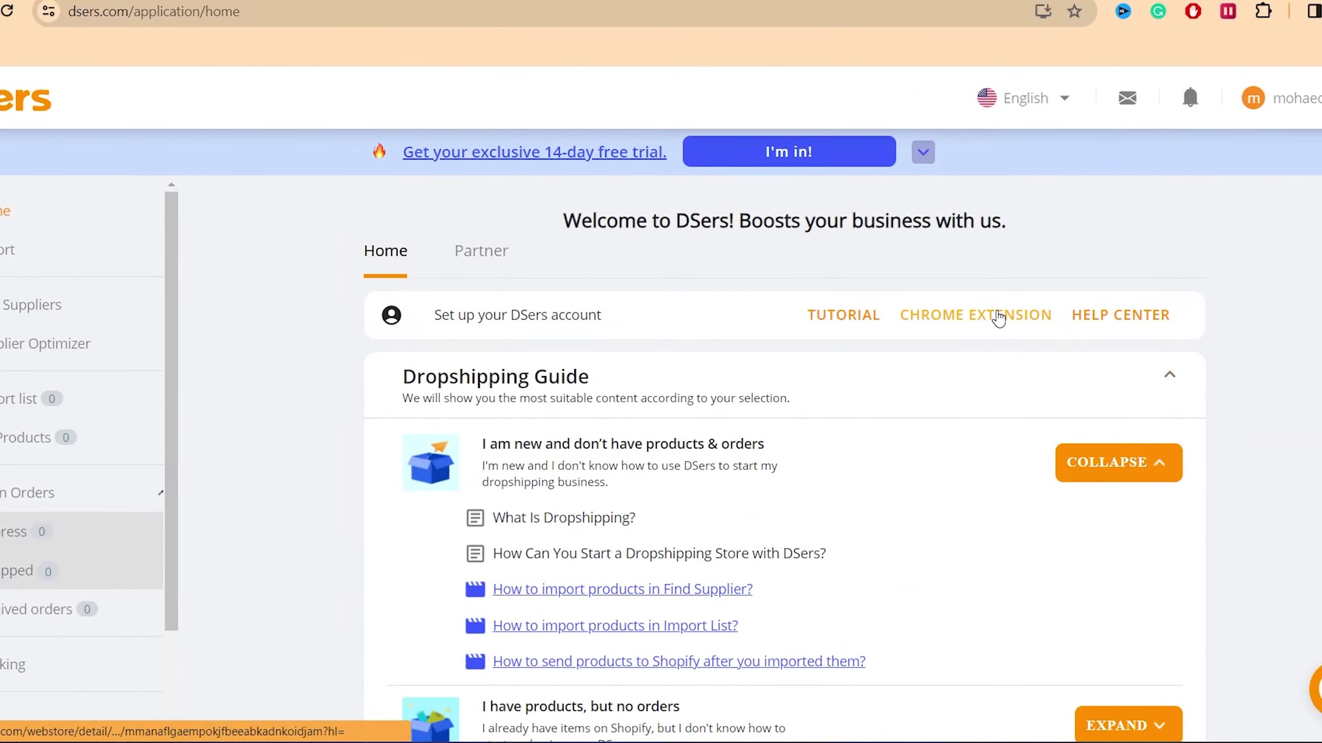
left_click(991, 312)
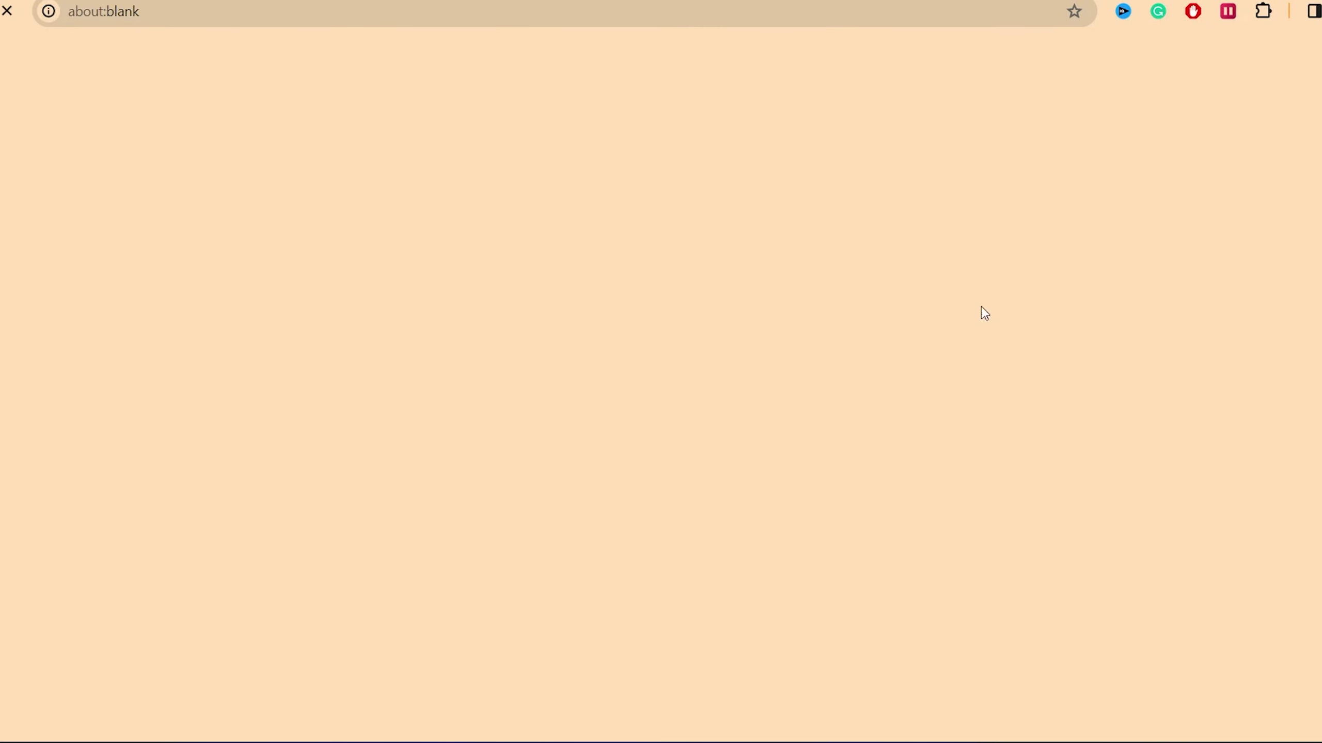
Step: Add the DSers - AliExpress.com Product Importer extension to Chrome and pin it to the toolbar
double_click(629, 78)
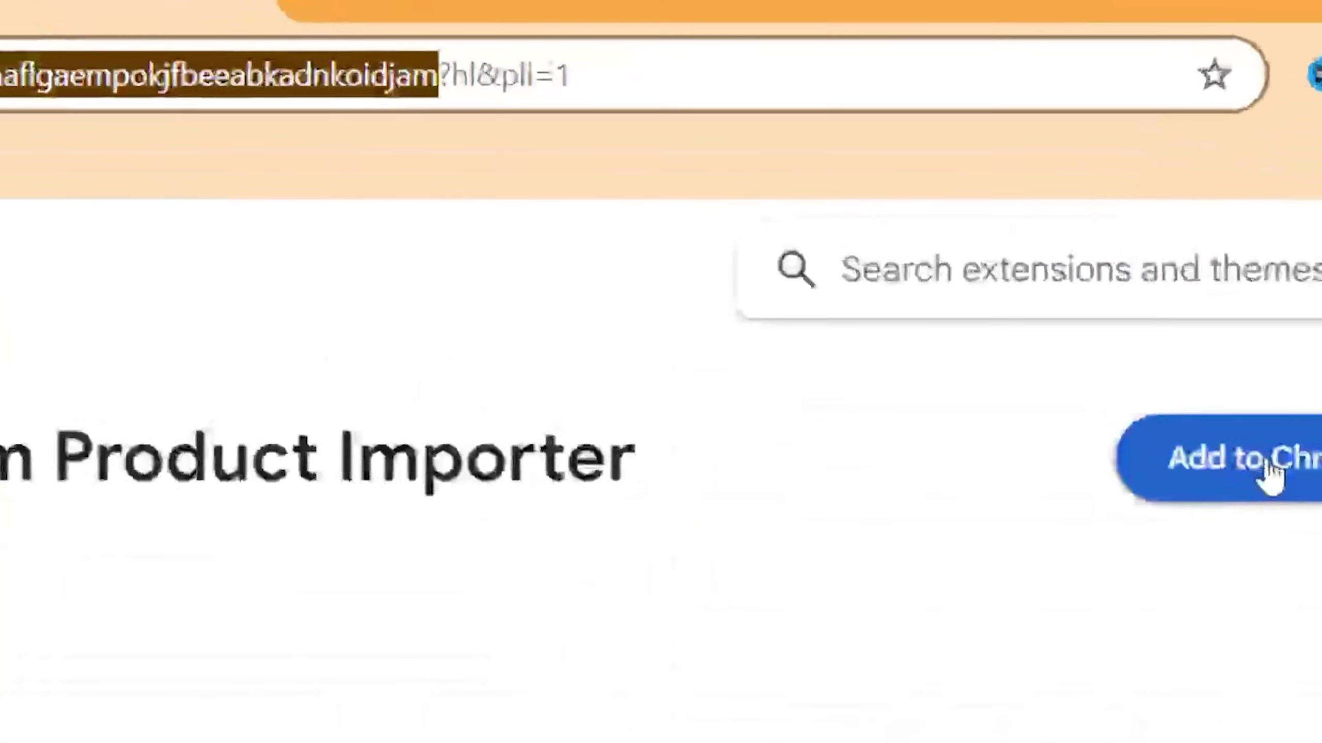
left_click(1269, 470)
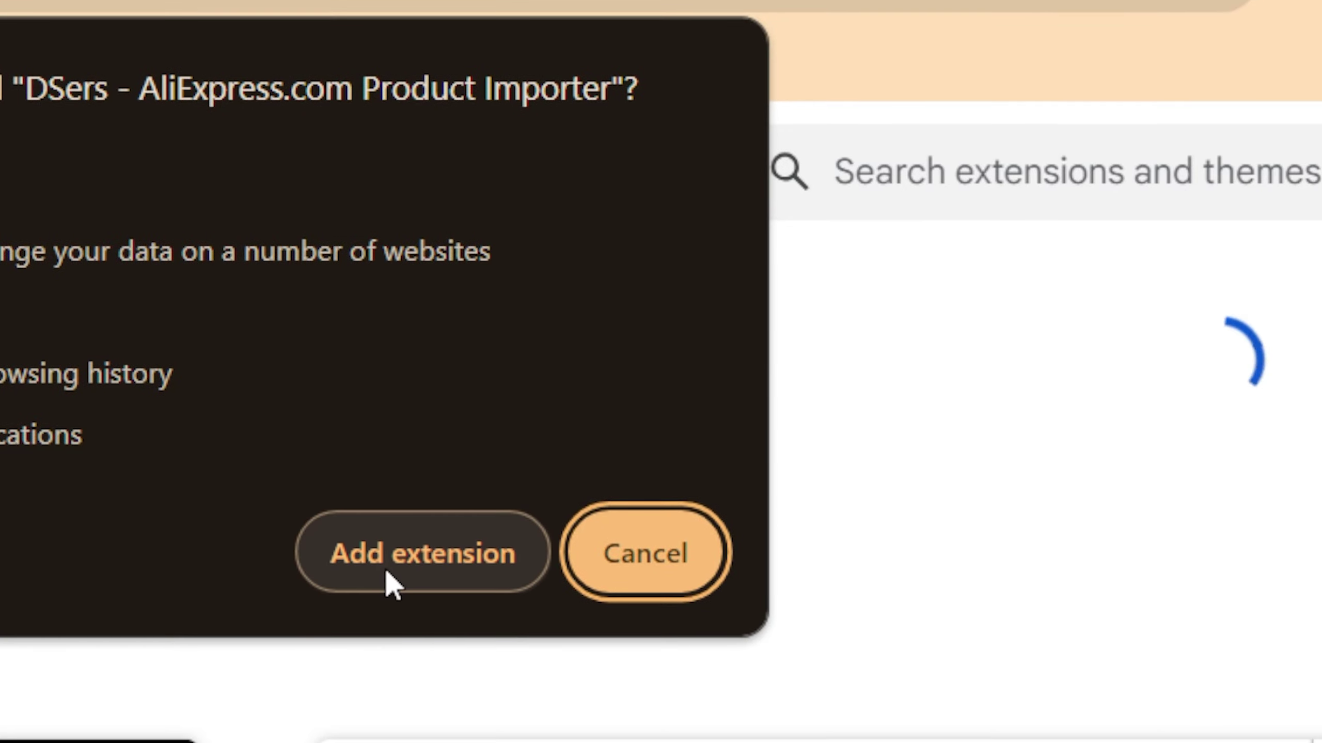
left_click(387, 573)
left_click(45, 63)
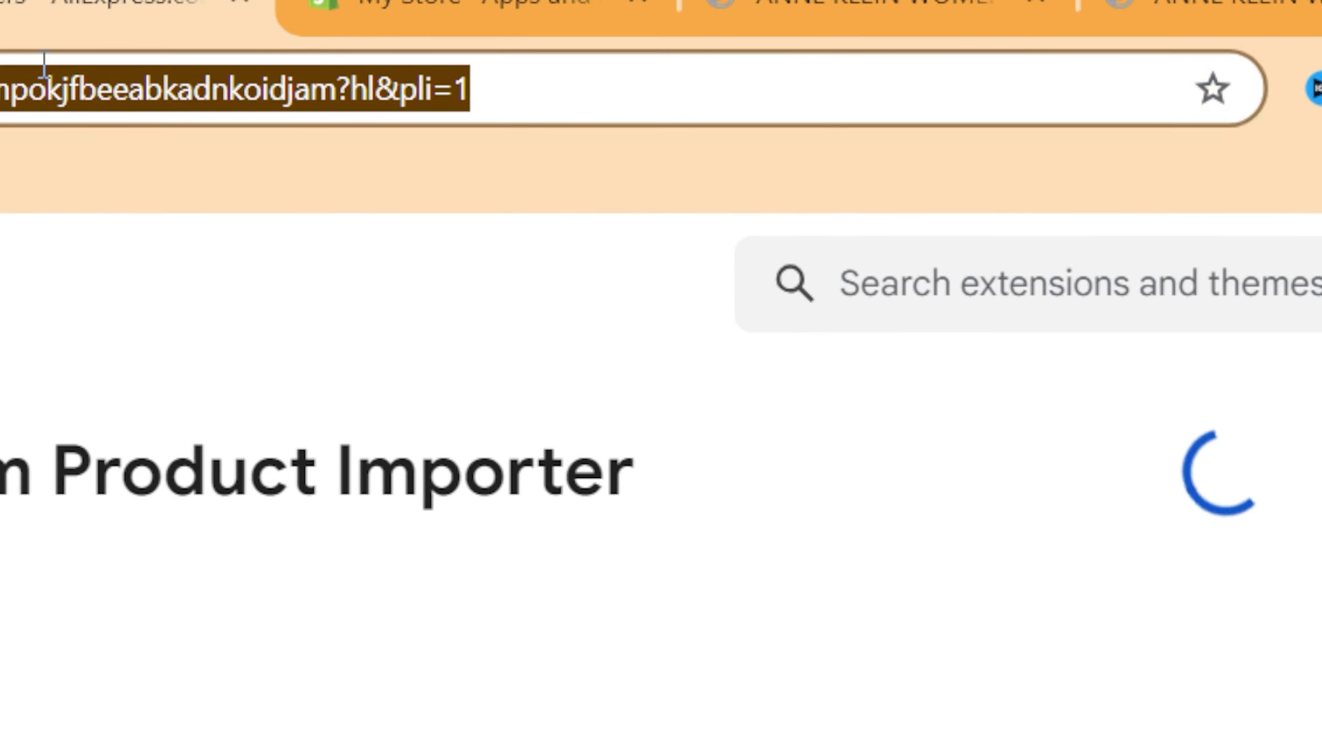
left_click(45, 62)
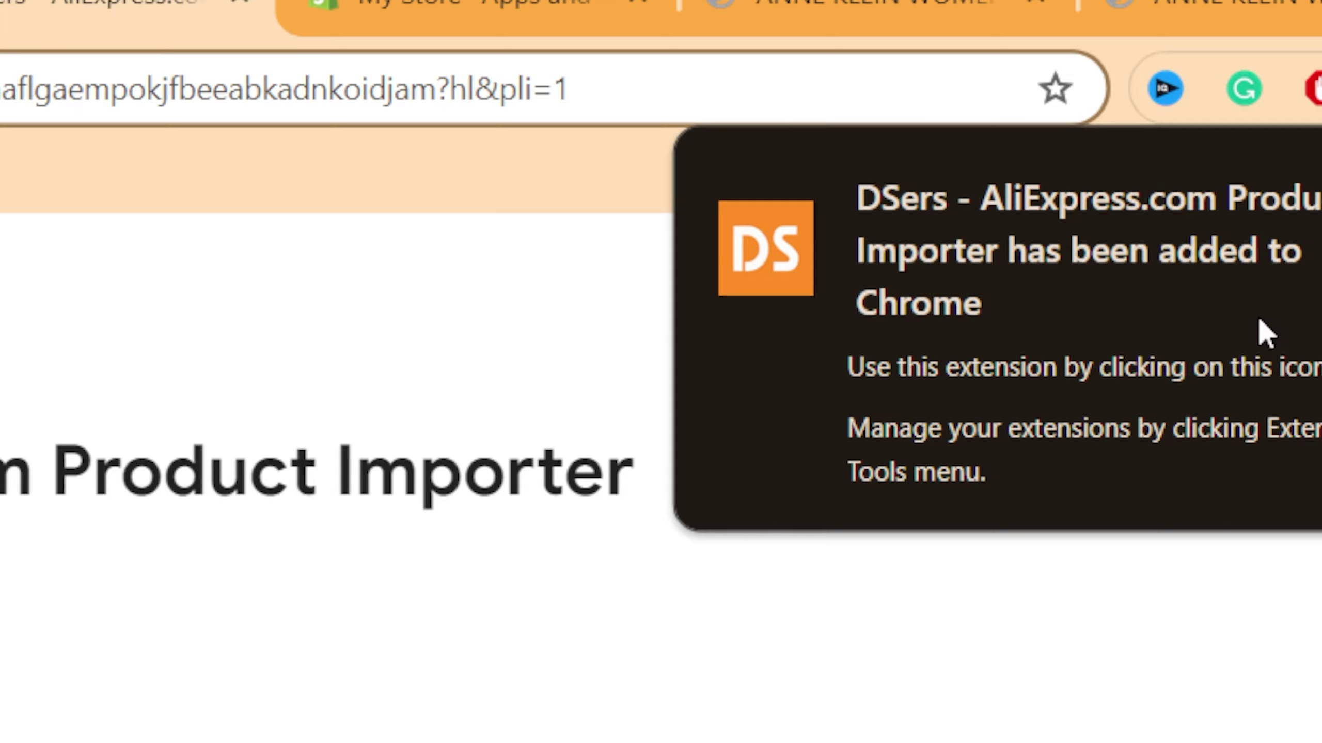
left_click(1262, 197)
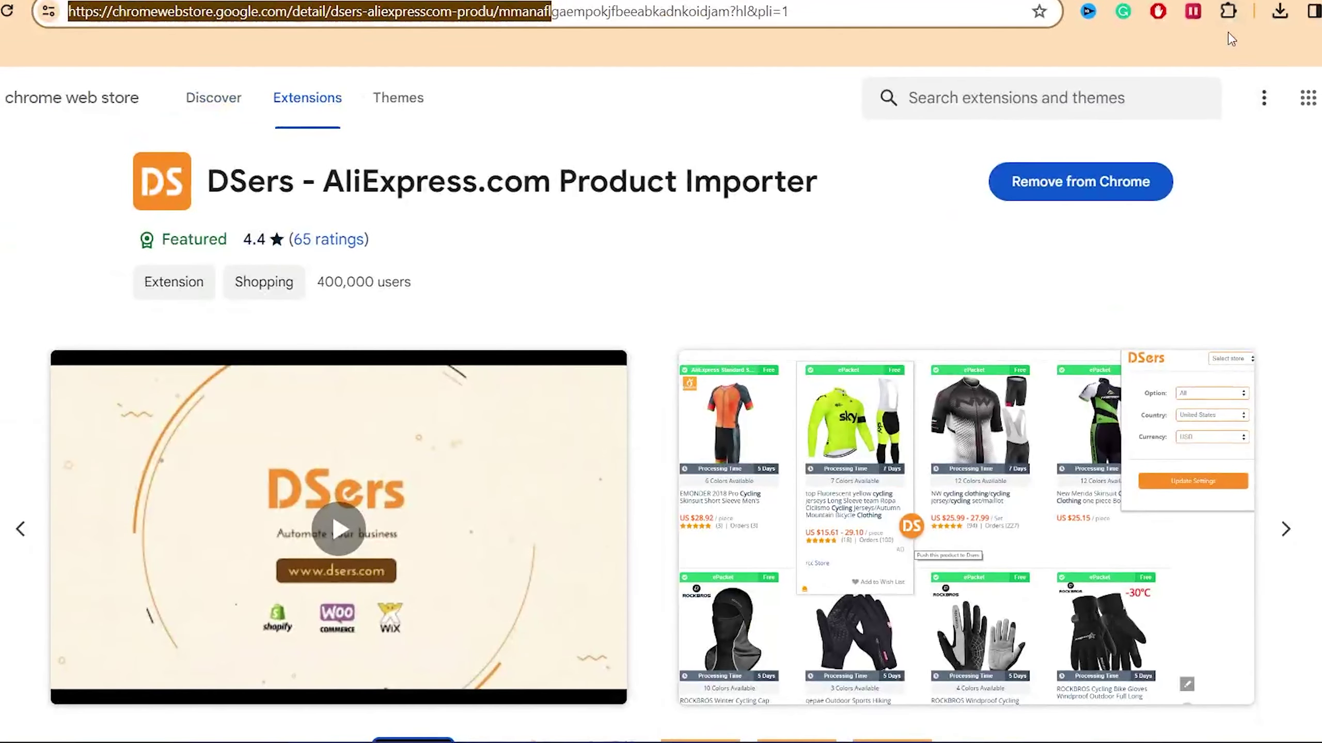
left_click(1229, 21)
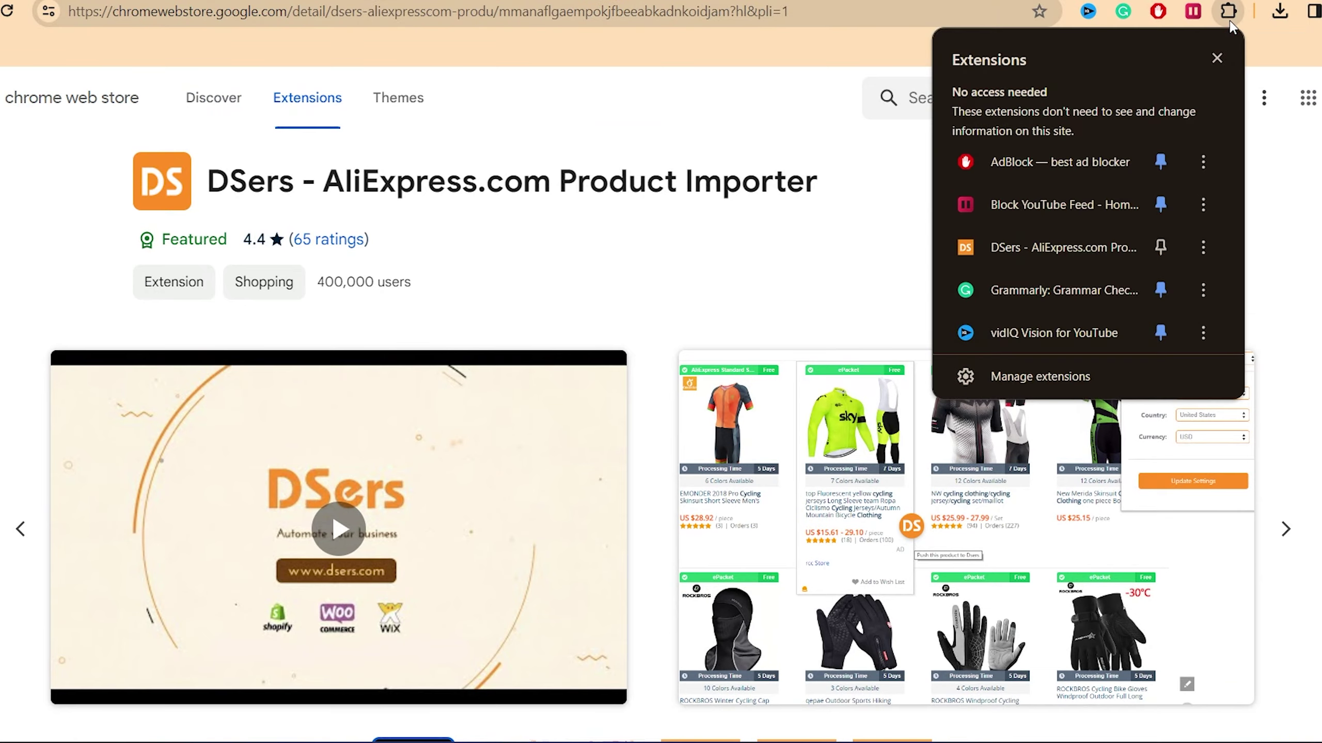
left_click(1056, 624)
left_click(1142, 105)
Step: Open the DSers extension popup and follow its 'Please login to DSers' link to the DSers website
left_click(1143, 107)
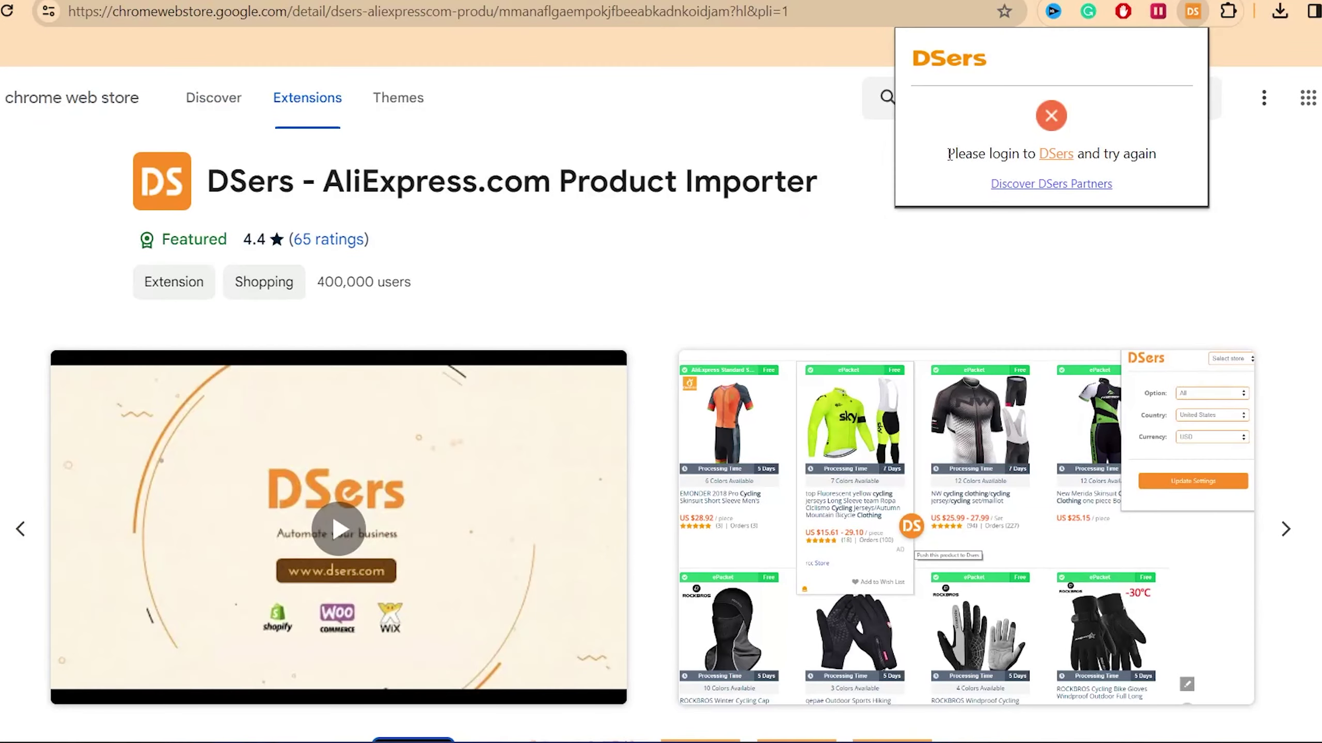
left_click_drag(949, 154, 1064, 156)
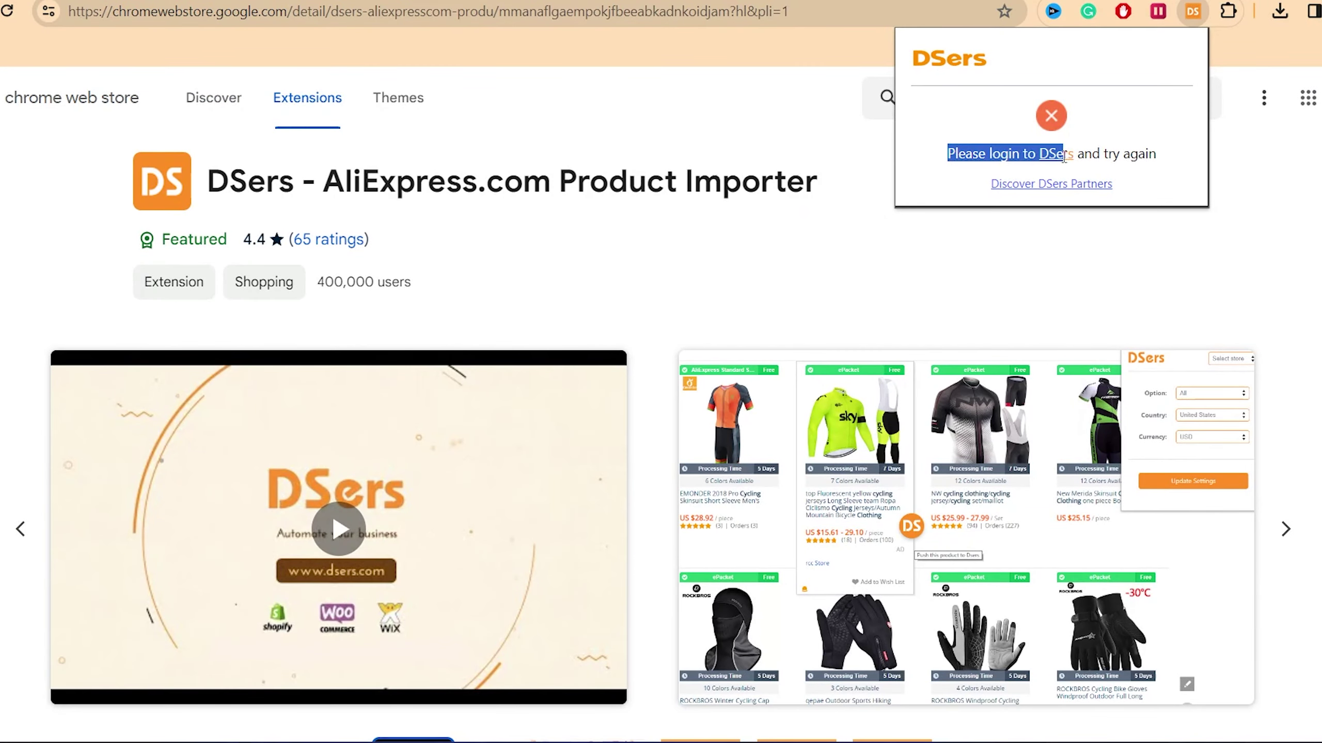
left_click(1124, 155)
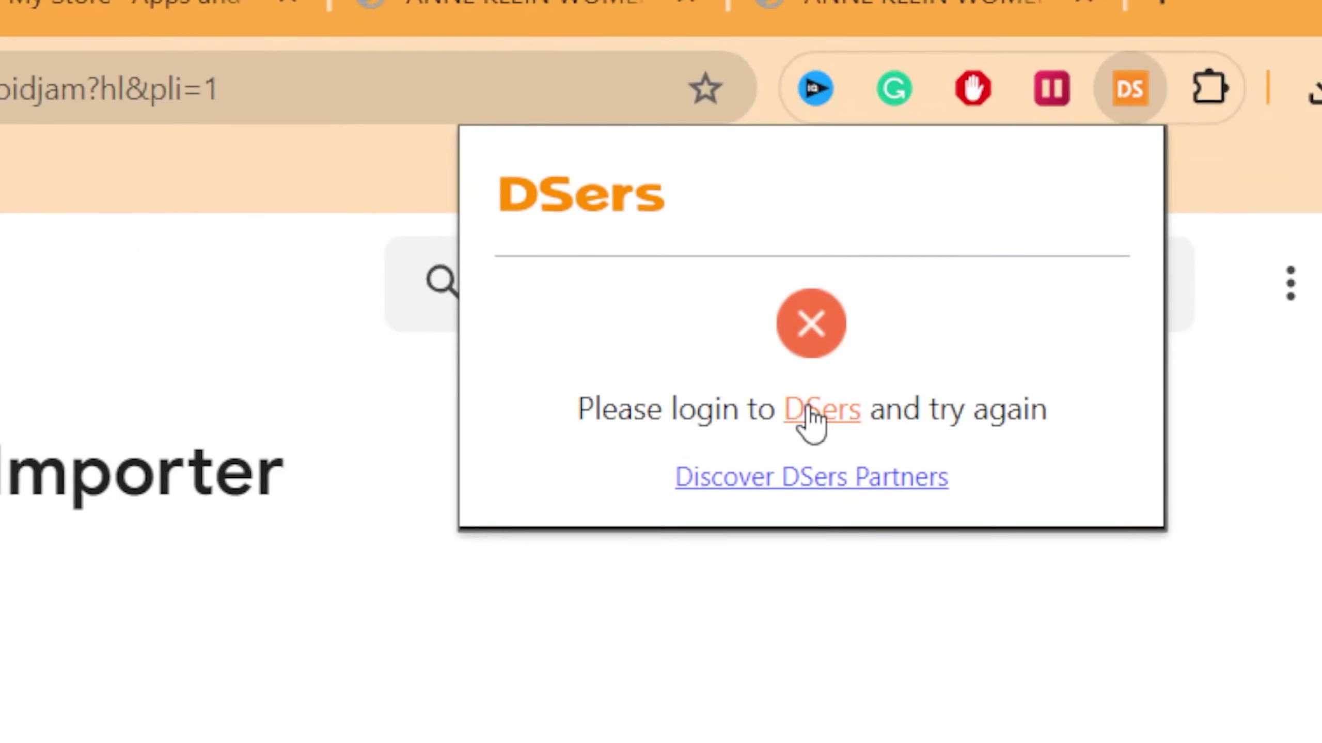
left_click(1058, 154)
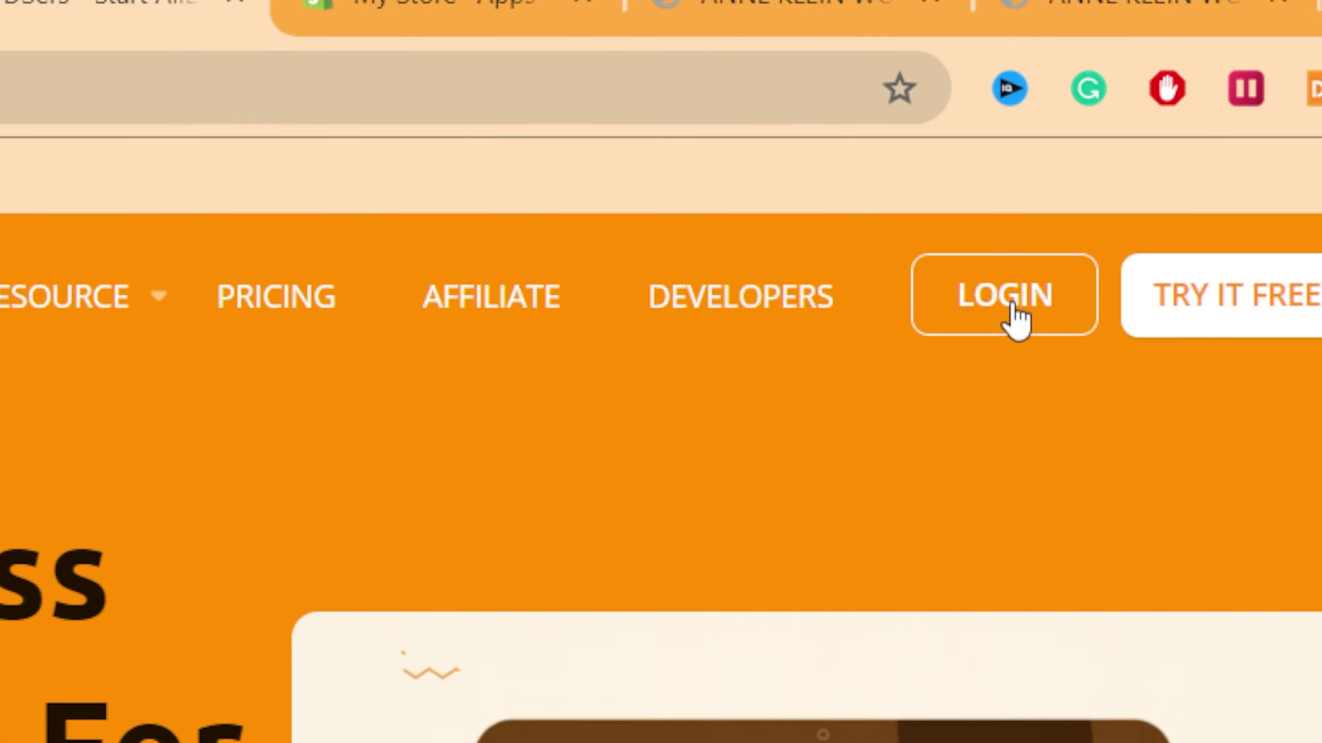
Step: Log in on the DSers site and check the extension popup's import-from-AliExpress instructions
left_click(1017, 318)
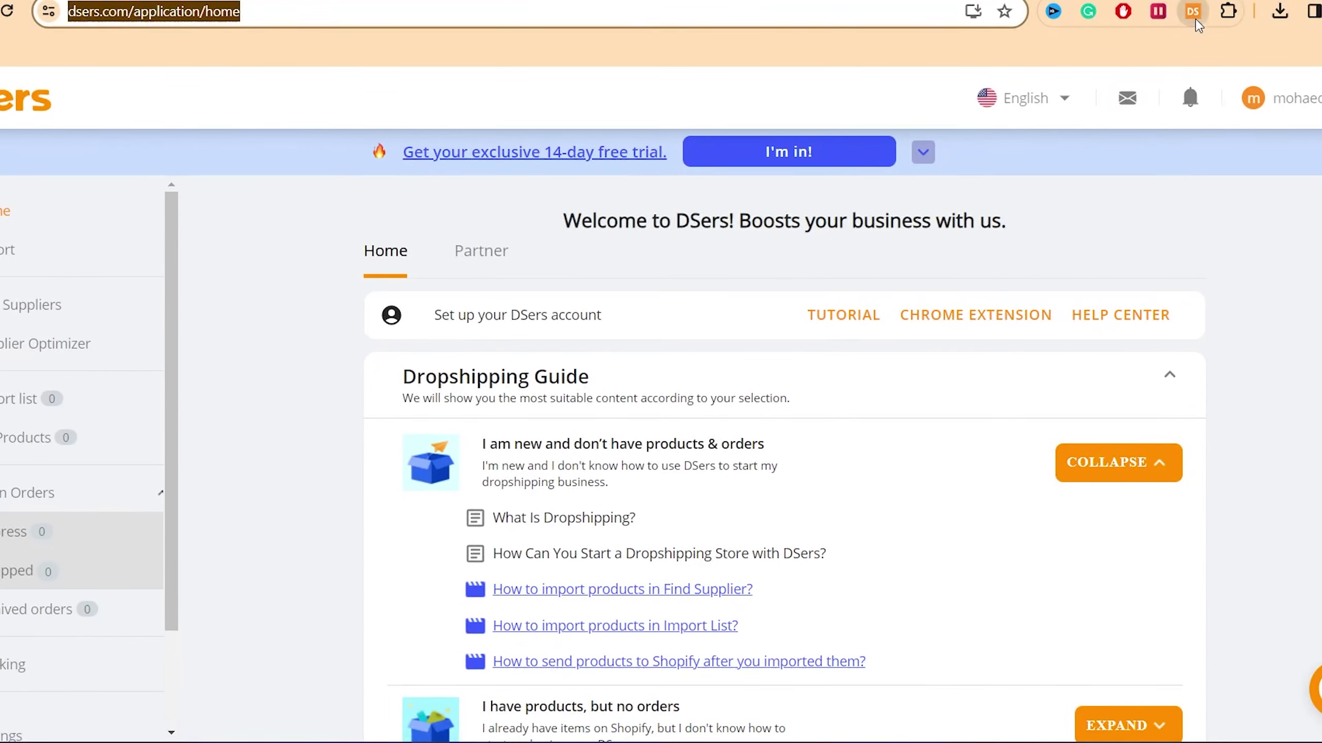
left_click(1194, 19)
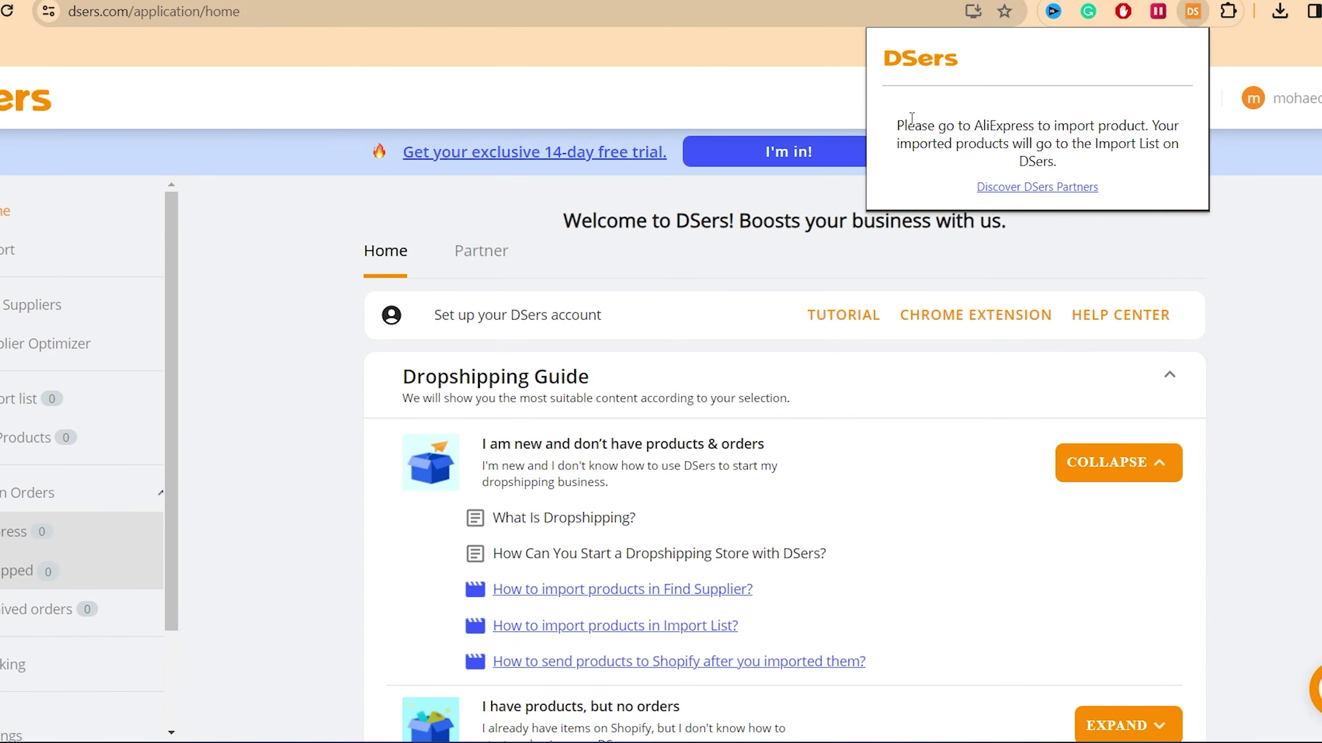
left_click_drag(890, 125, 1150, 171)
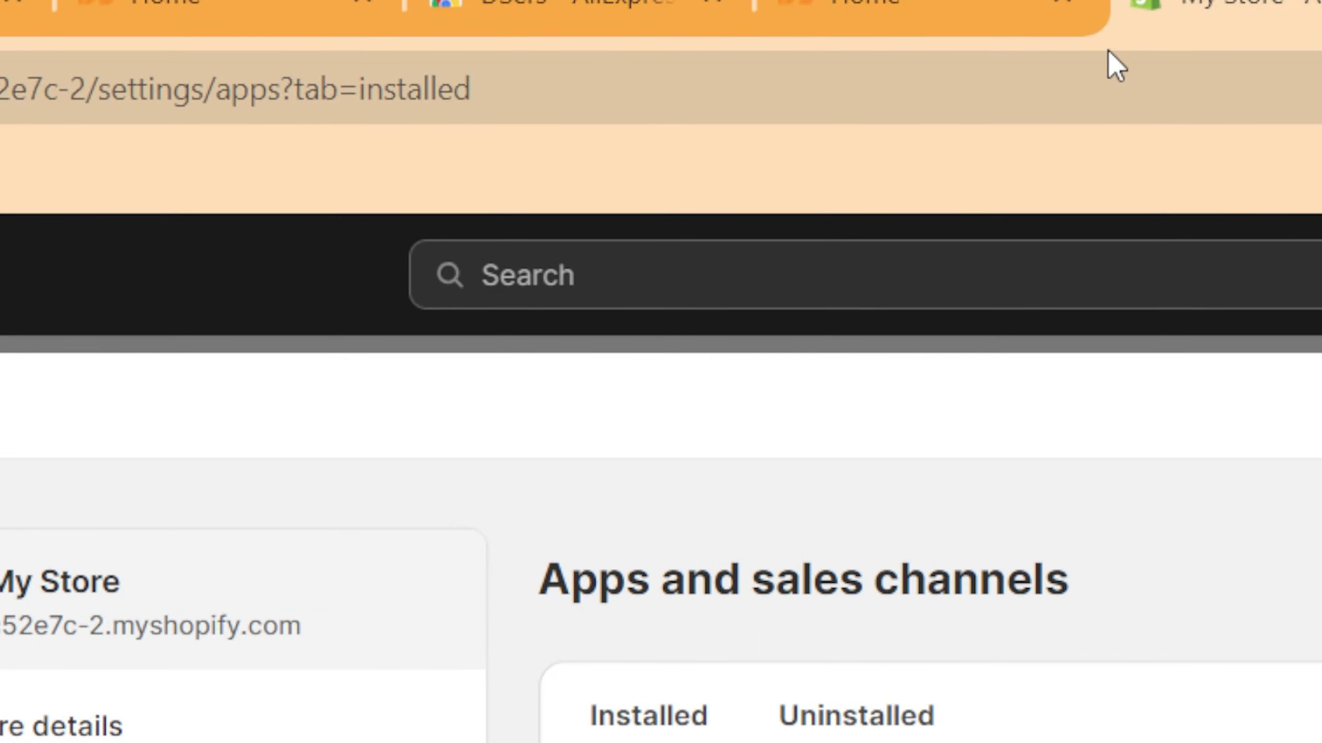
Step: Reach the AliExpress website from an 'ali' address-bar search
left_click(1158, 97)
type("ali")
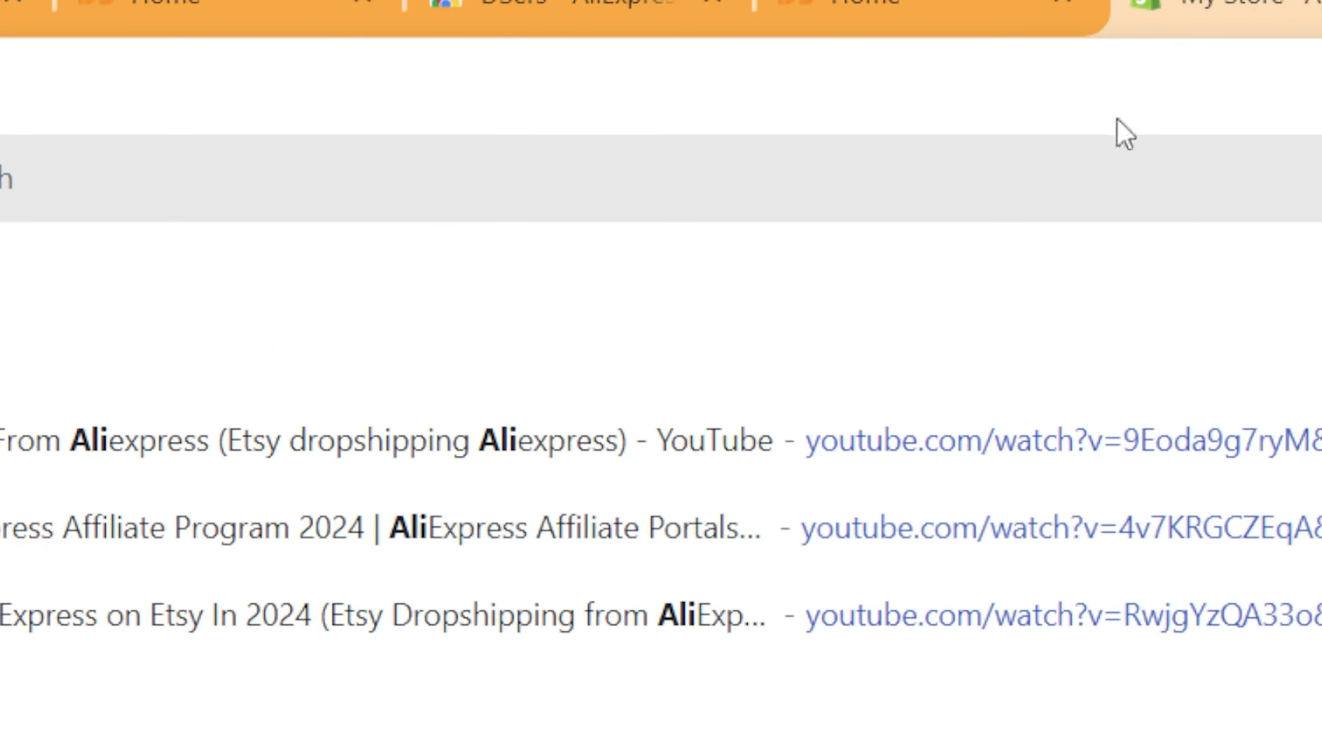
left_click(1042, 150)
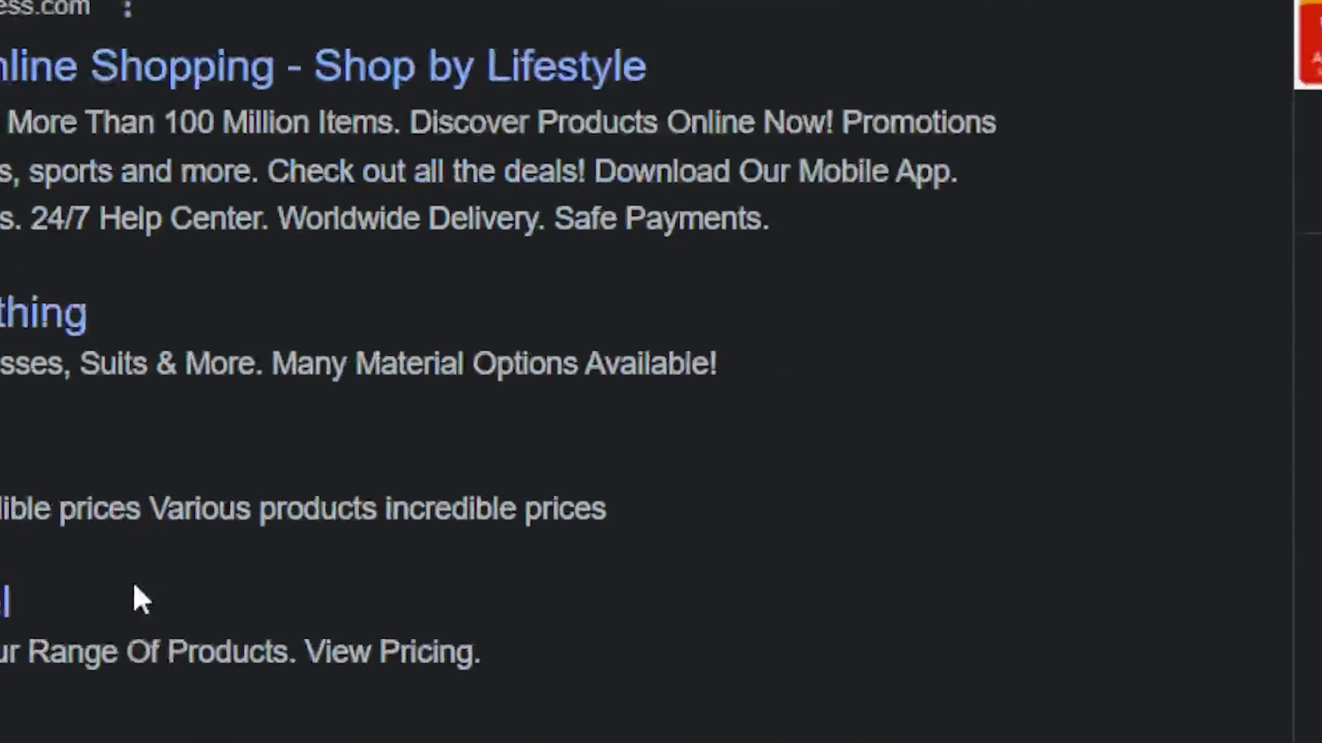
left_click(313, 667)
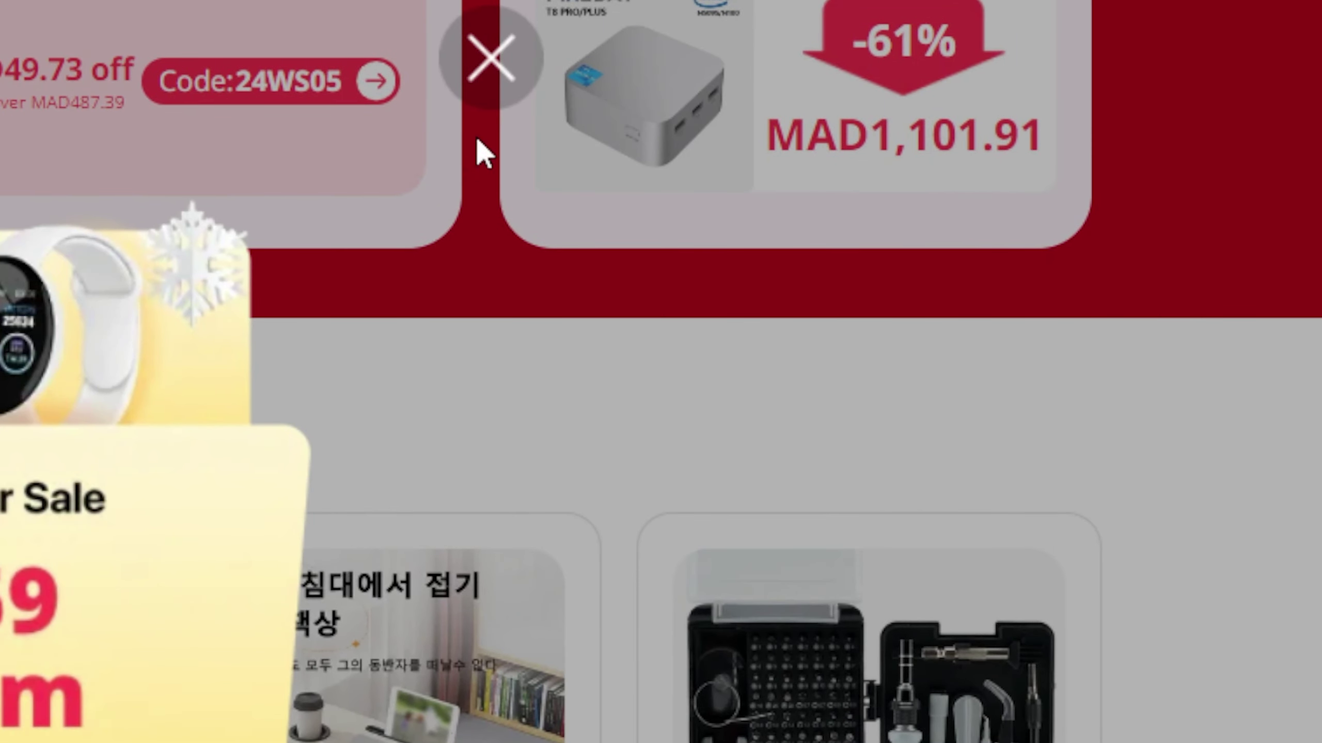
Step: Dismiss the coupon popups and open the blue hooded jacket's product page
left_click(490, 82)
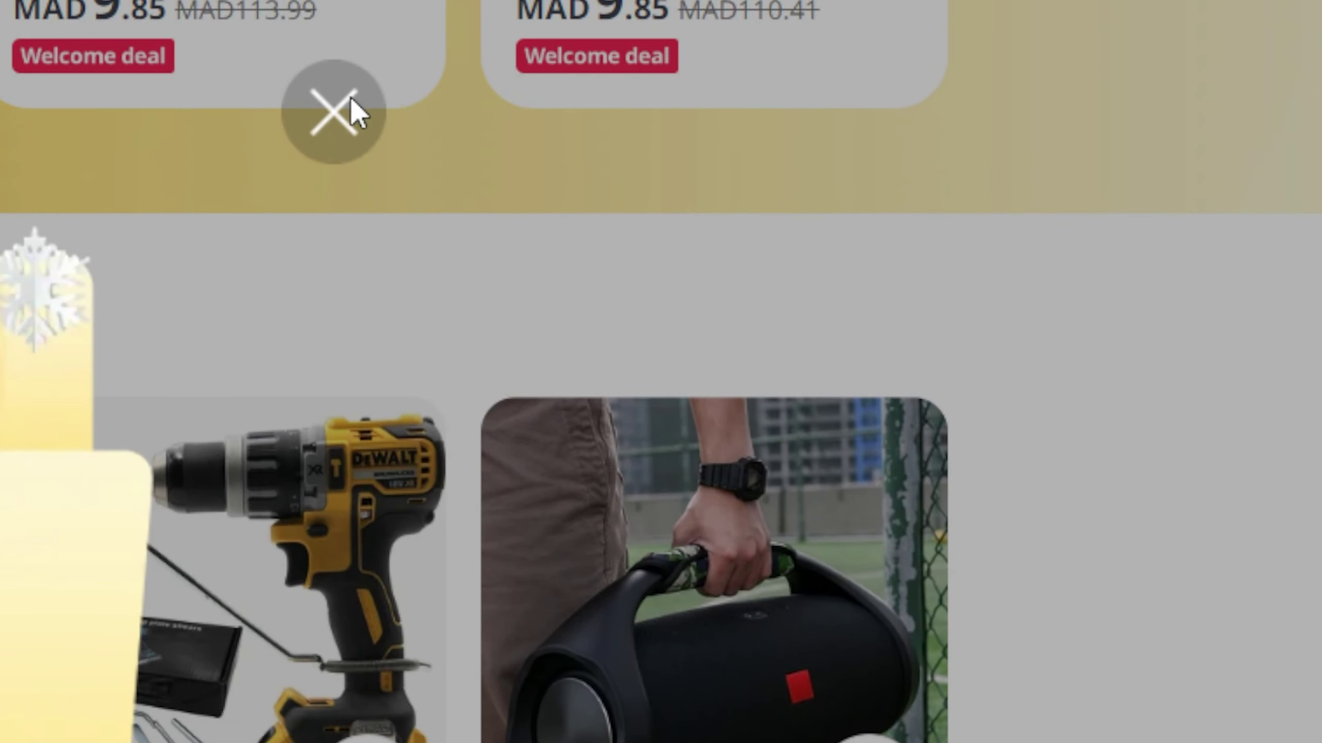
left_click(336, 57)
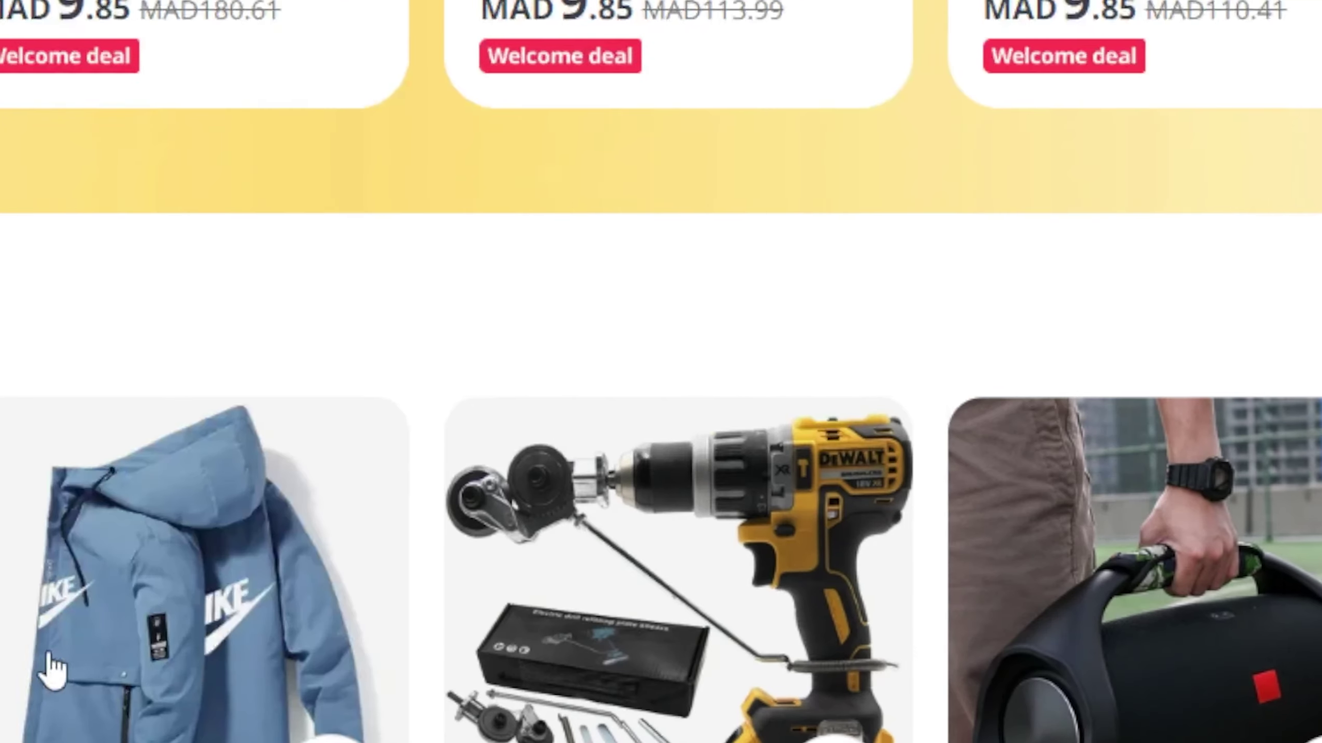
left_click(203, 648)
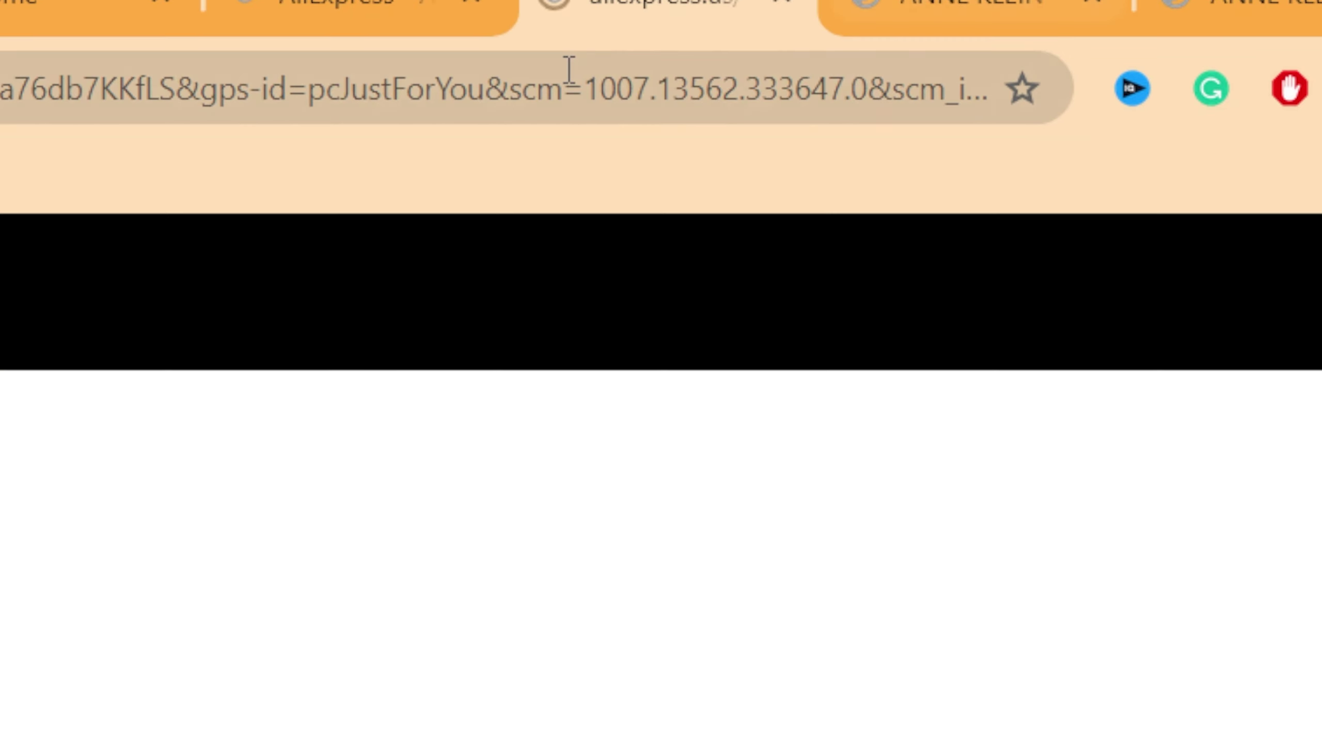
Step: Scroll the jacket's product page and import it using Add to DSers
scroll(662, 541, "down", 2)
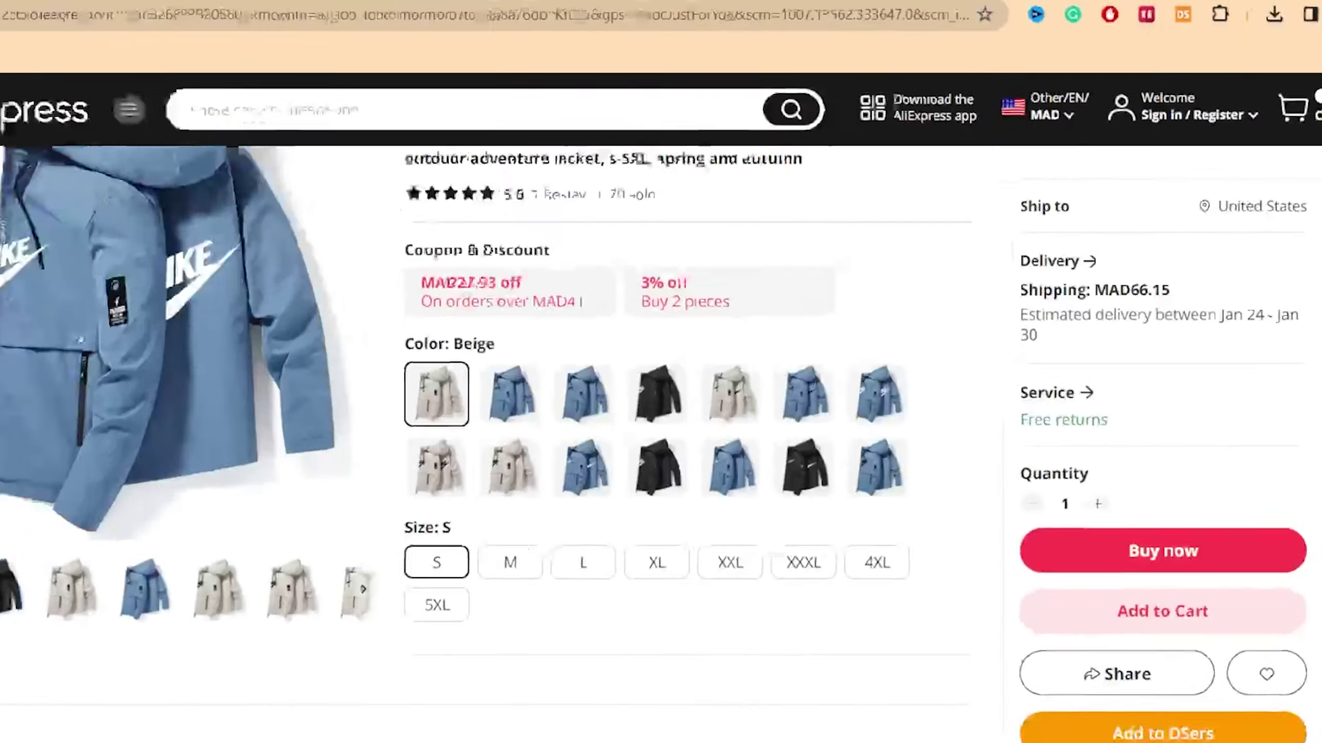
scroll(260, 572, "down", 10)
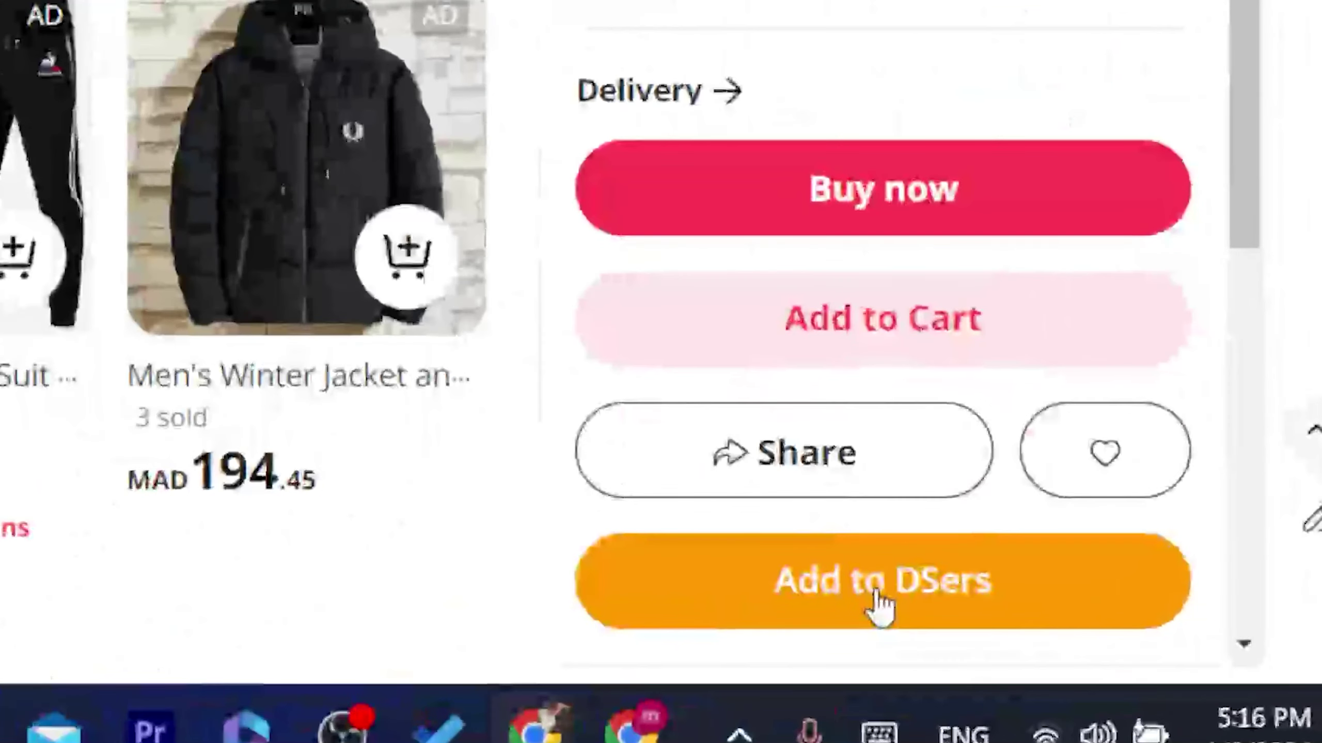
left_click(877, 593)
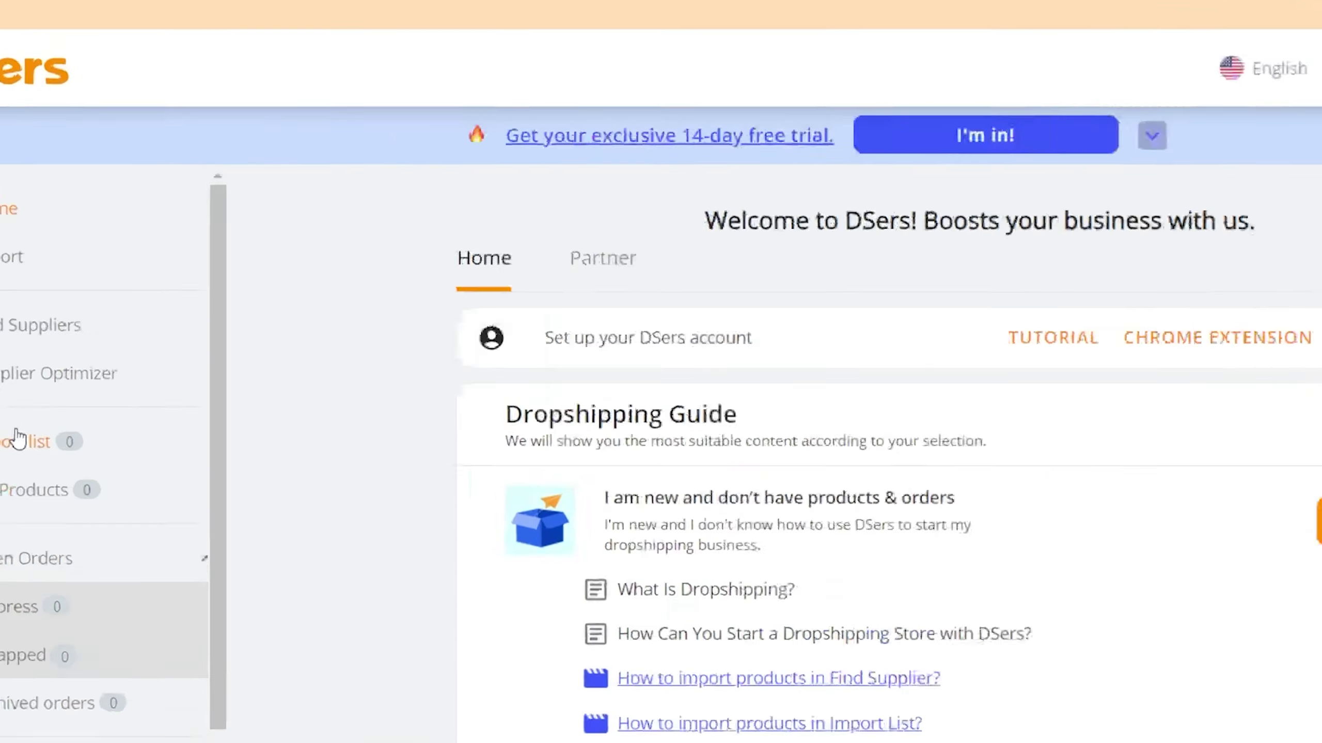
Step: Find the blue men's jacket at $12.03 ~ 14.03 in the DSers Import list and open Push Products
left_click(10, 394)
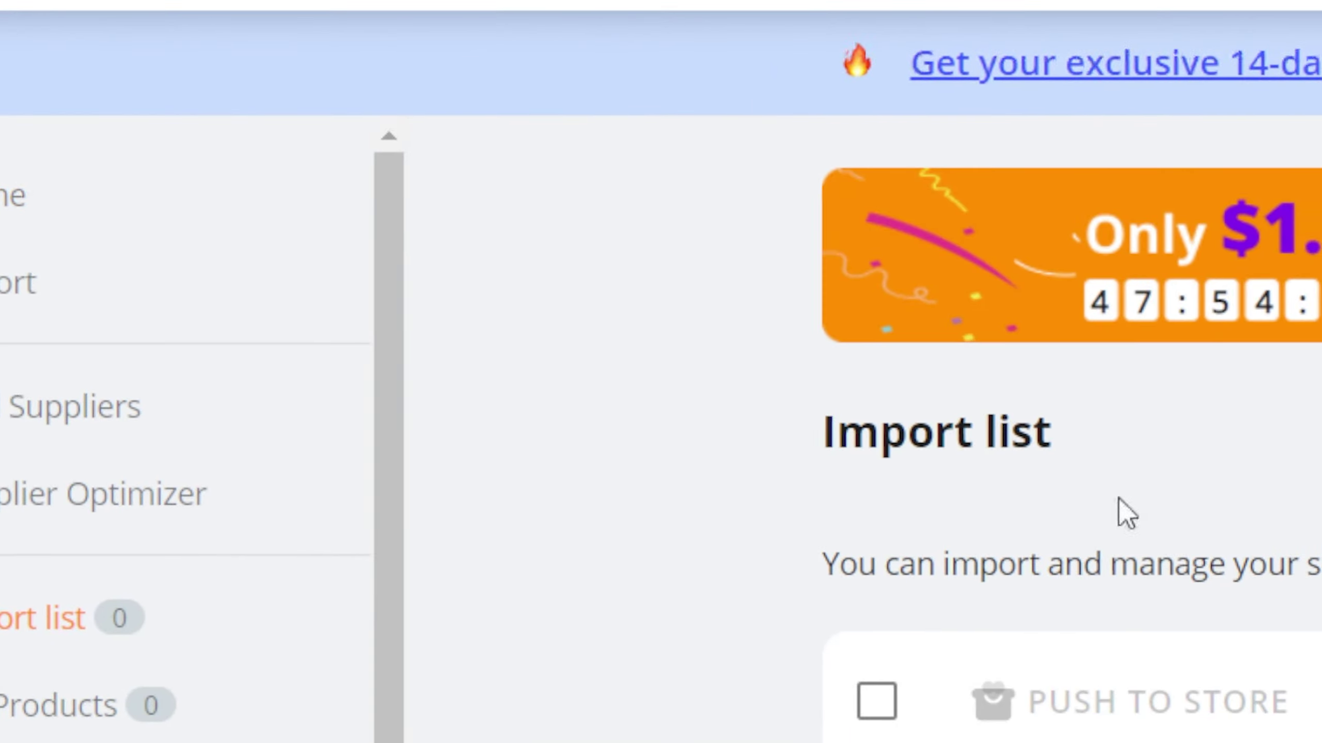
scroll(1119, 498, "down", 5)
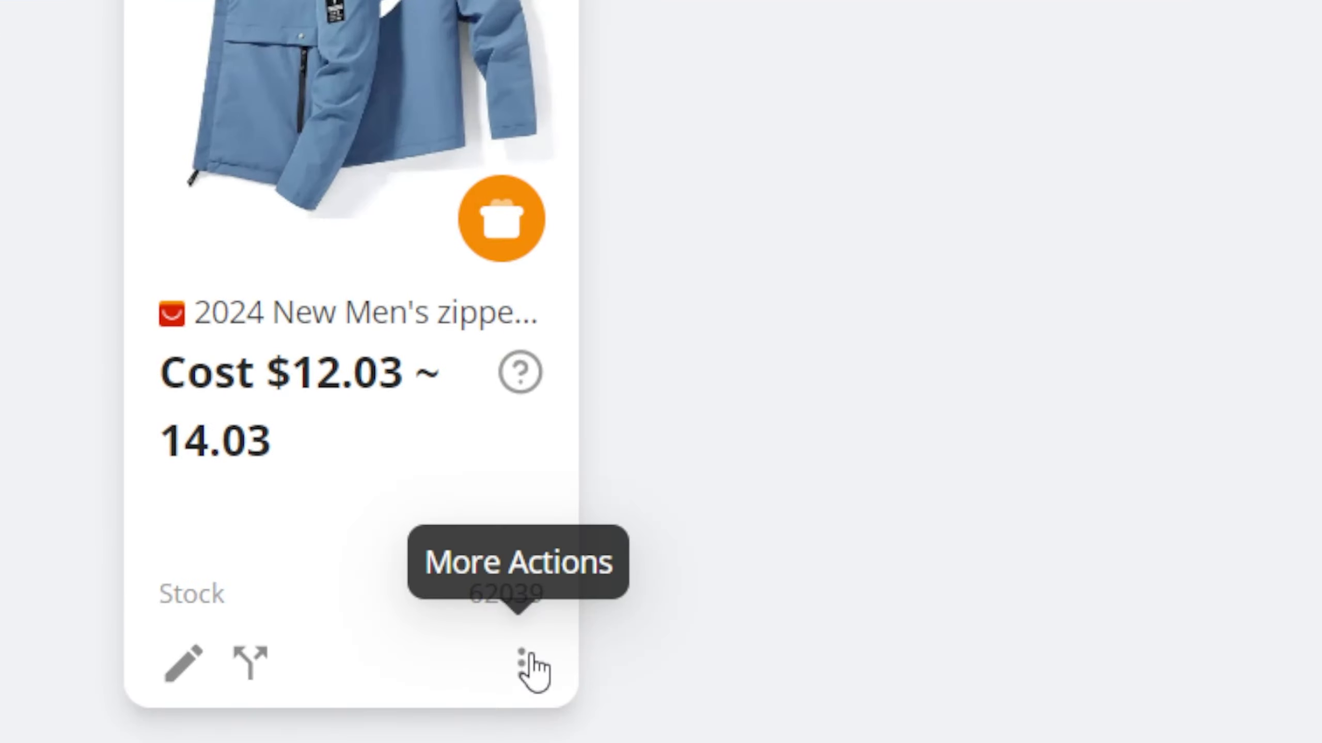
left_click(540, 628)
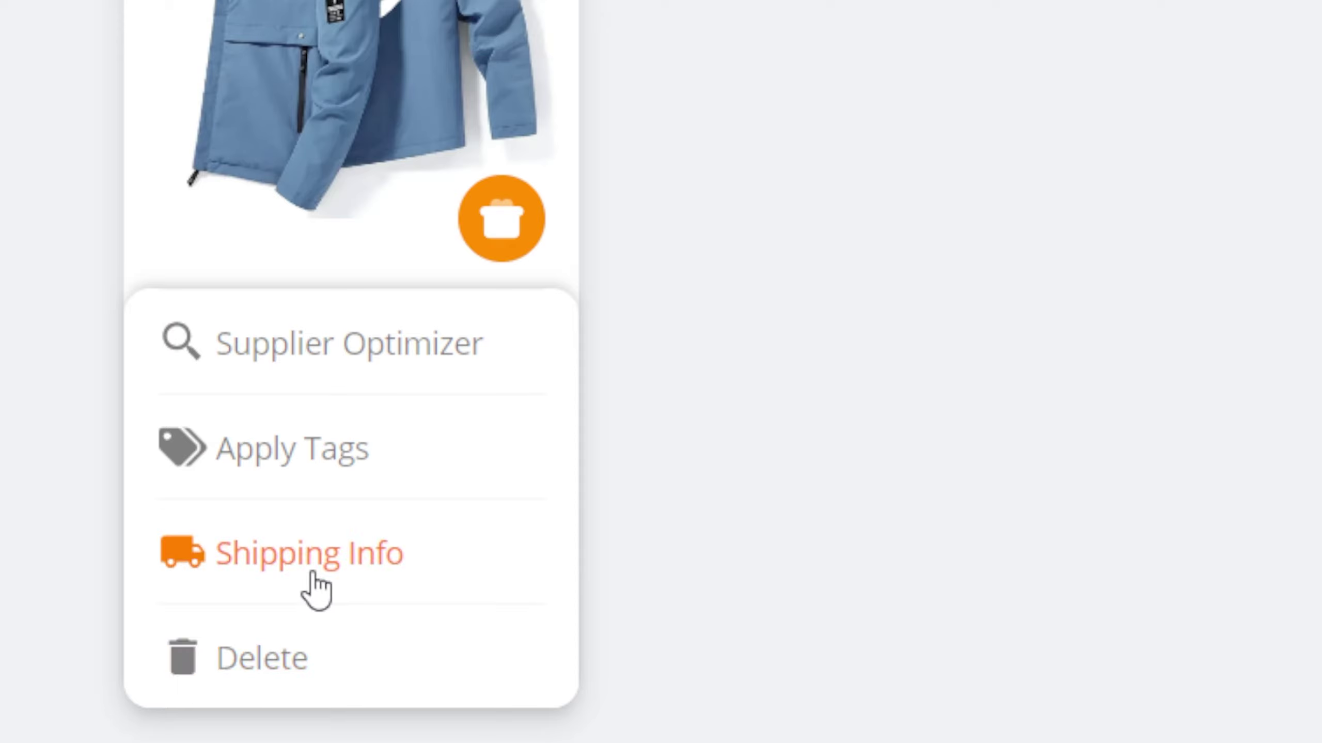
left_click(718, 472)
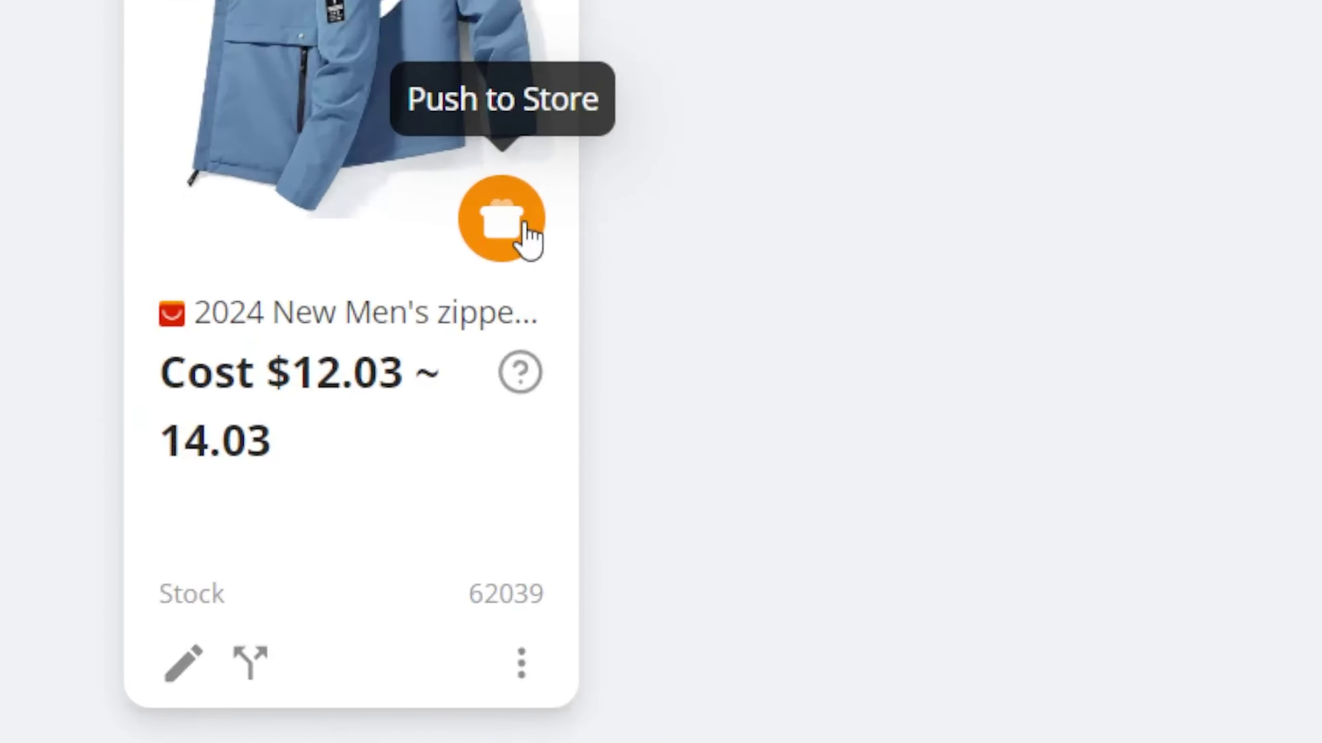
left_click(541, 440)
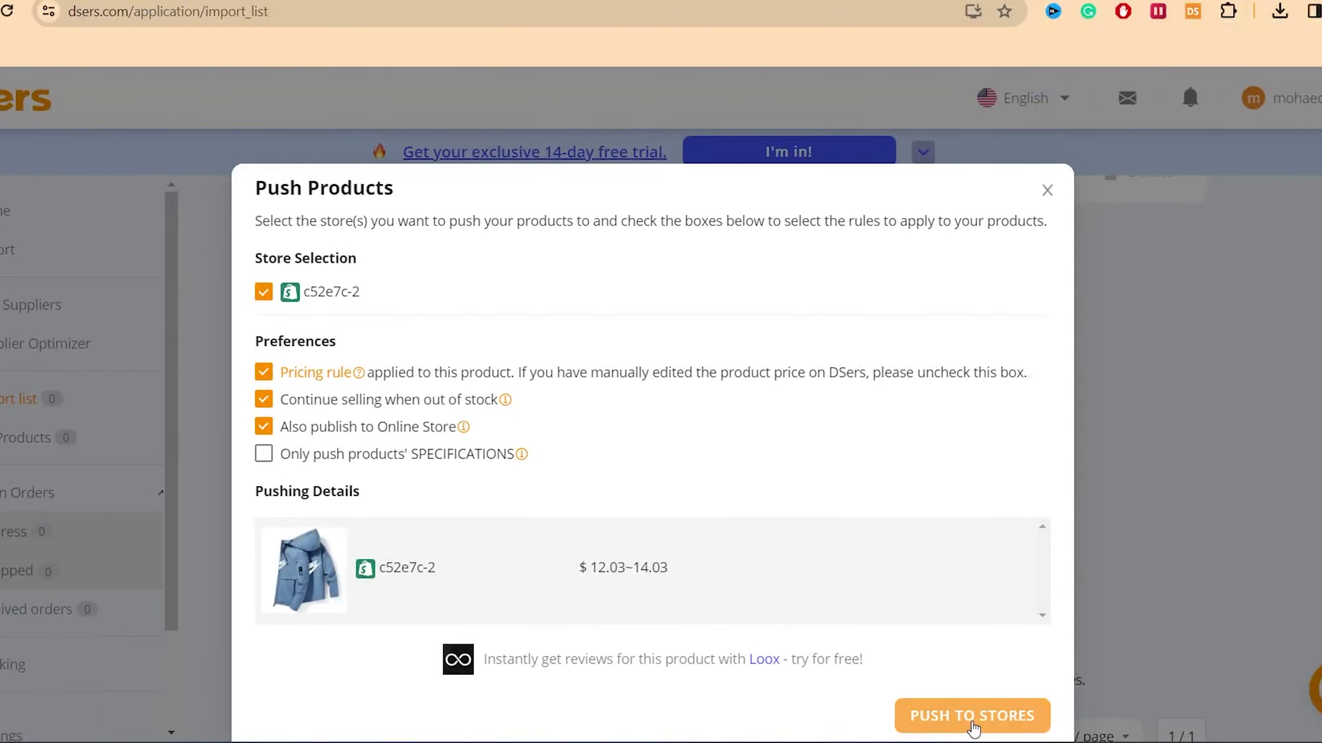
Step: Push the jacket to the Shopify store, then load the DSers extension's Chrome Web Store page
left_click(947, 719)
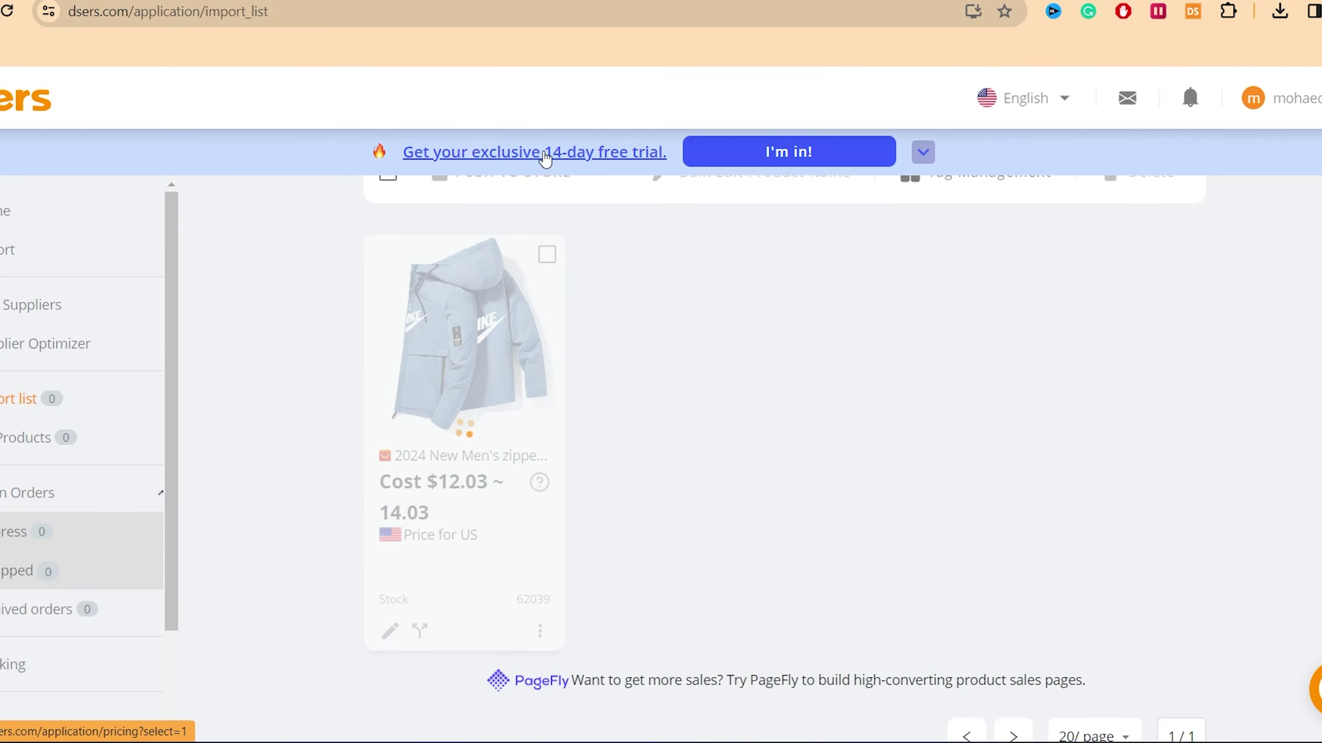
left_click(504, 5)
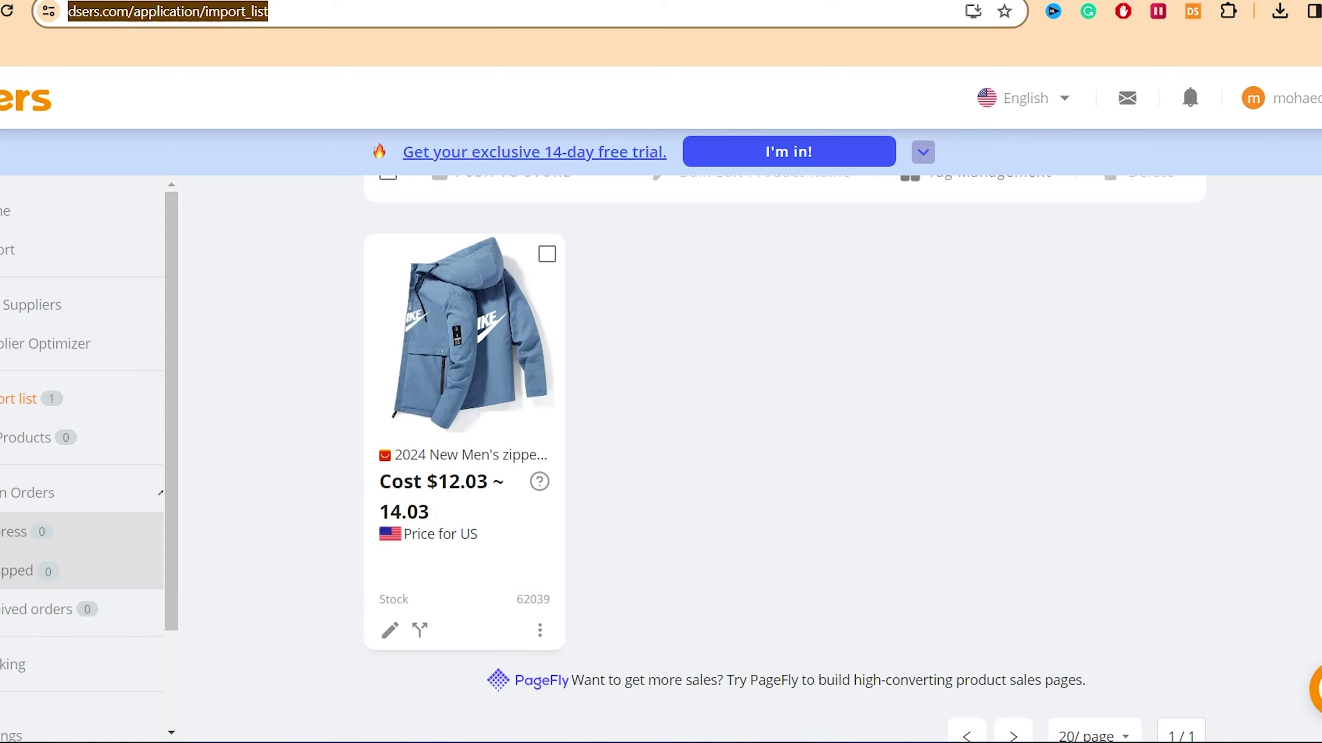
type("https://chromewebstore.google.com/detail/dsers-aliexpresscom-produ/mmanaflgaempokjfbeeabkadnkoidjam?hl&pli=1")
key("Return")
left_click(470, 6)
type("e")
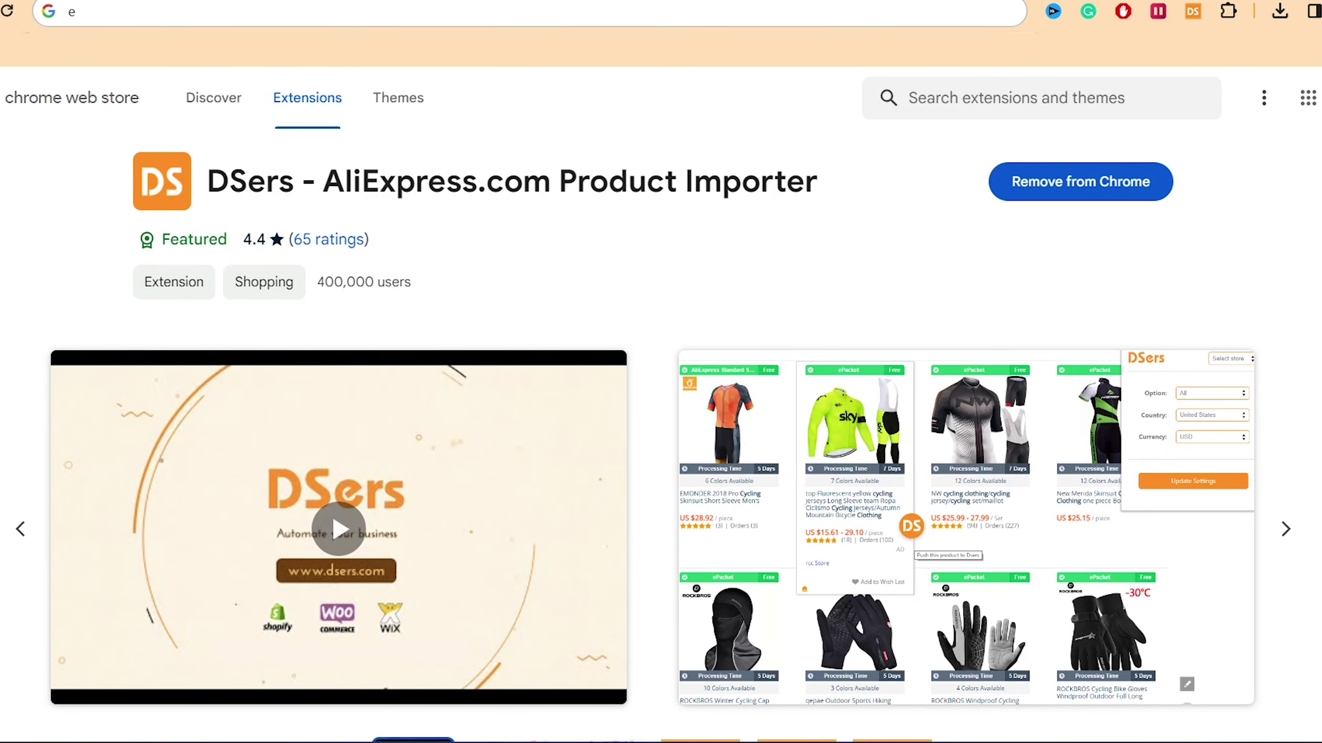
Step: Go to shopify.com in a new tab and open the first store's admin
key("ctrl+t")
left_click(296, 10)
type("shopify.com")
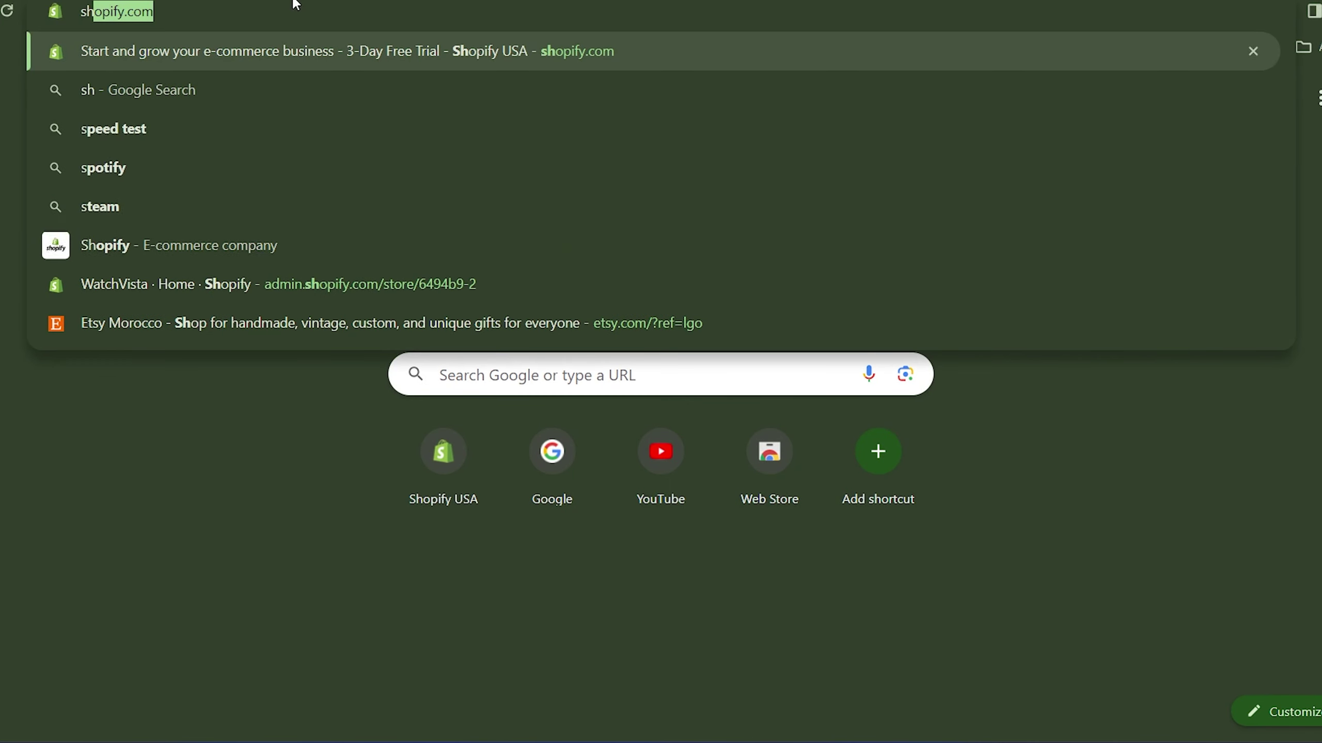
type("o")
left_click(317, 42)
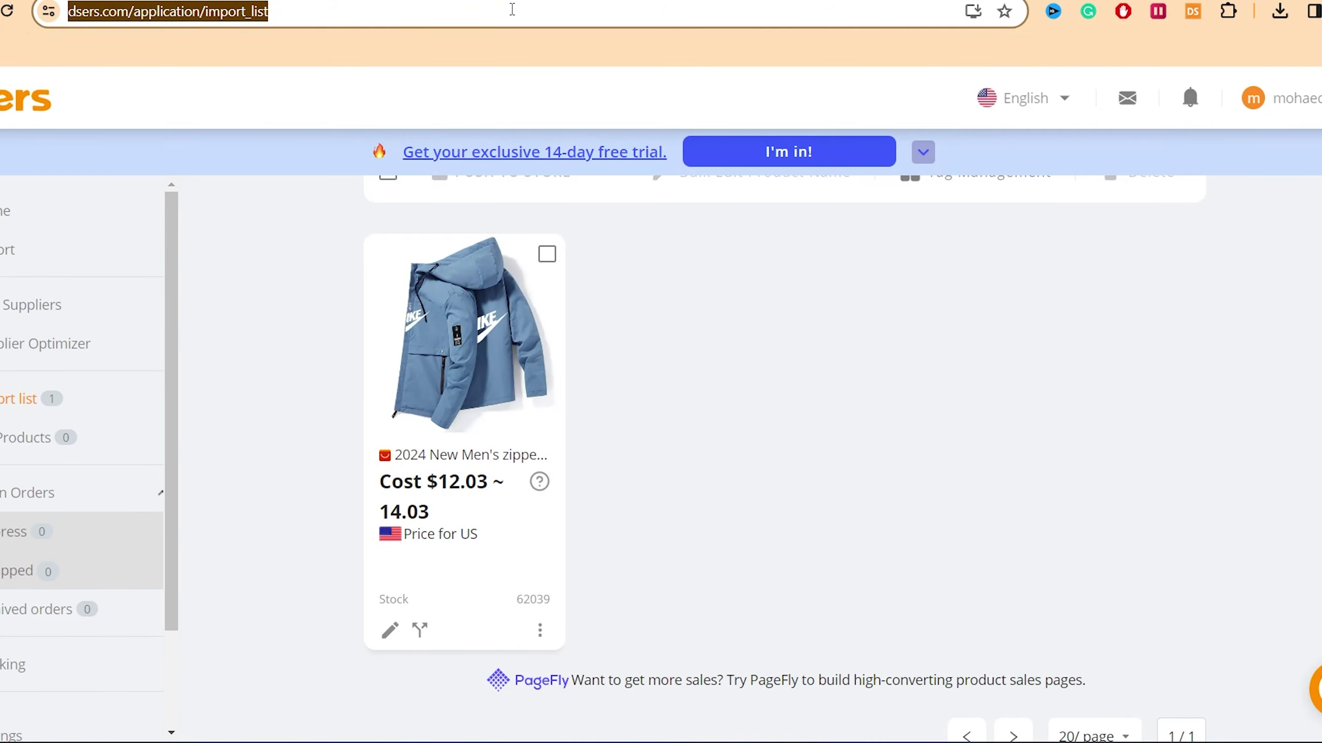
type("s")
left_click(507, 50)
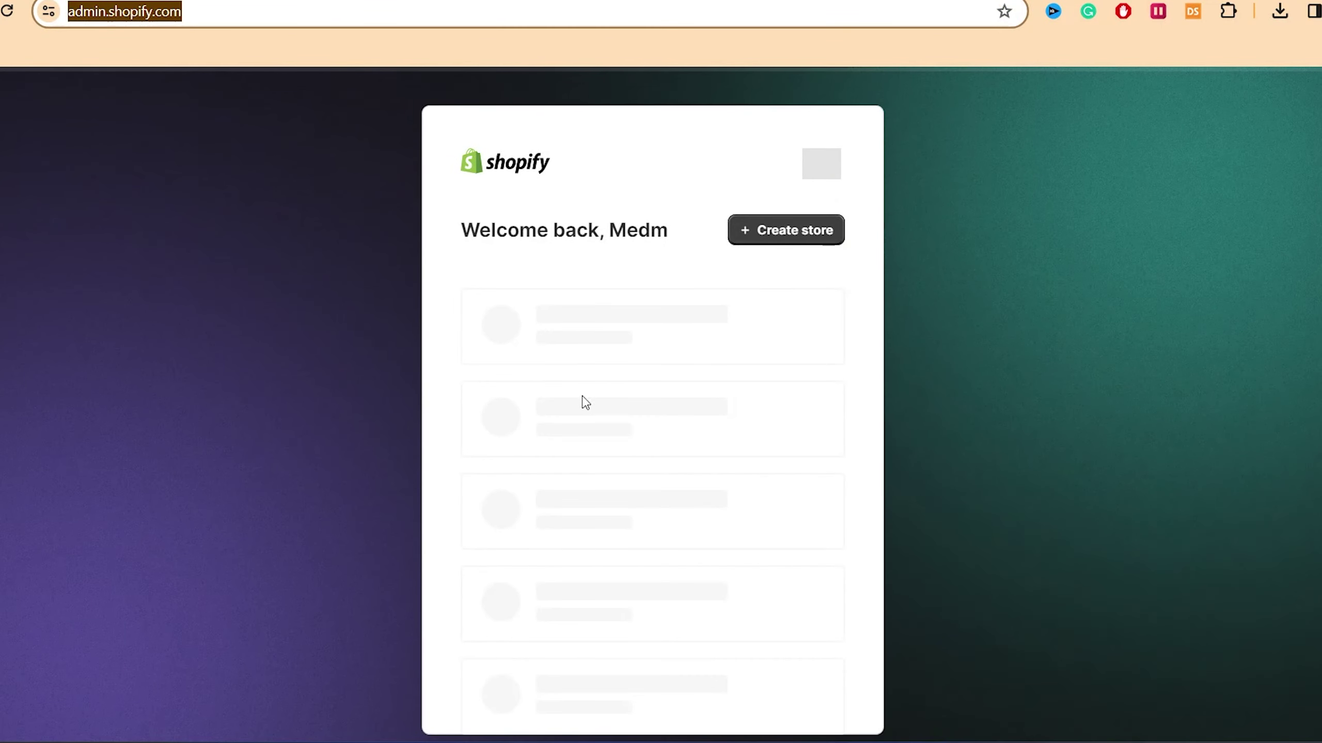
left_click(572, 424)
Step: Switch to the second store and open its Products list with the rose gold watch
left_click(568, 14)
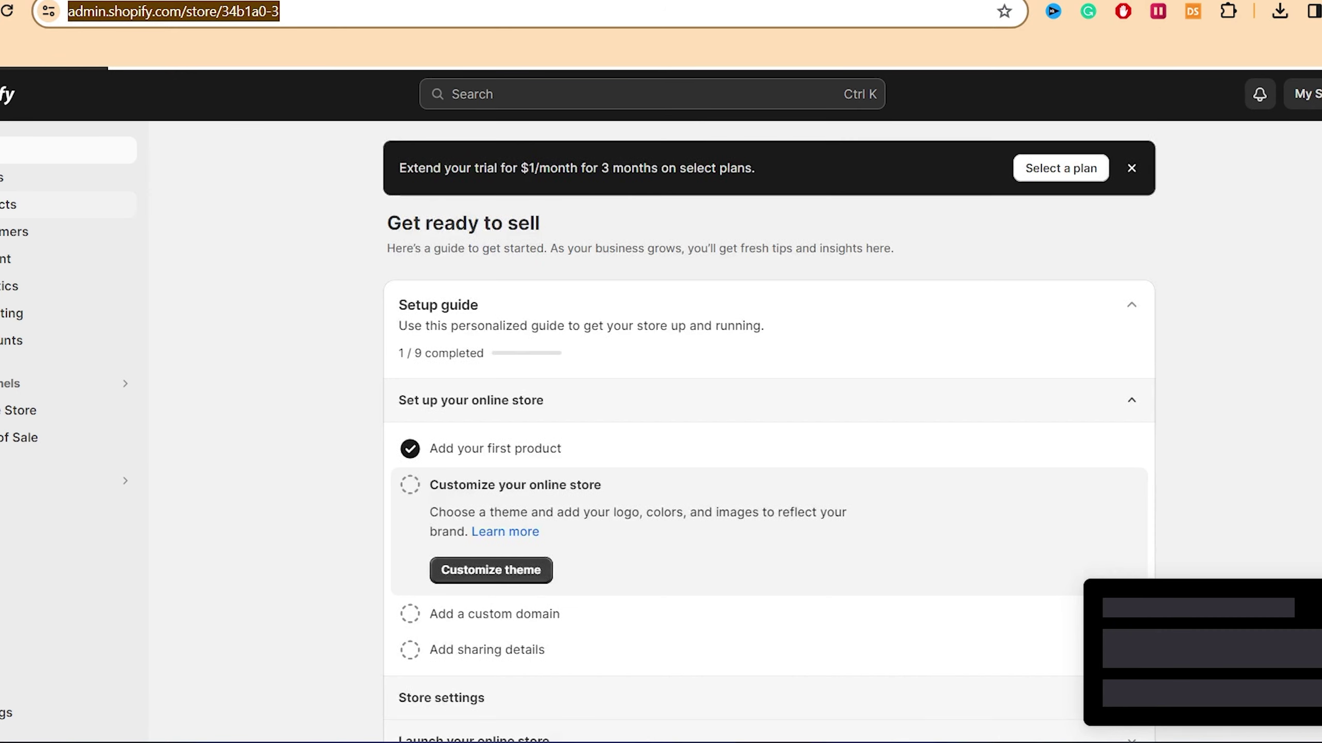
left_click(11, 204)
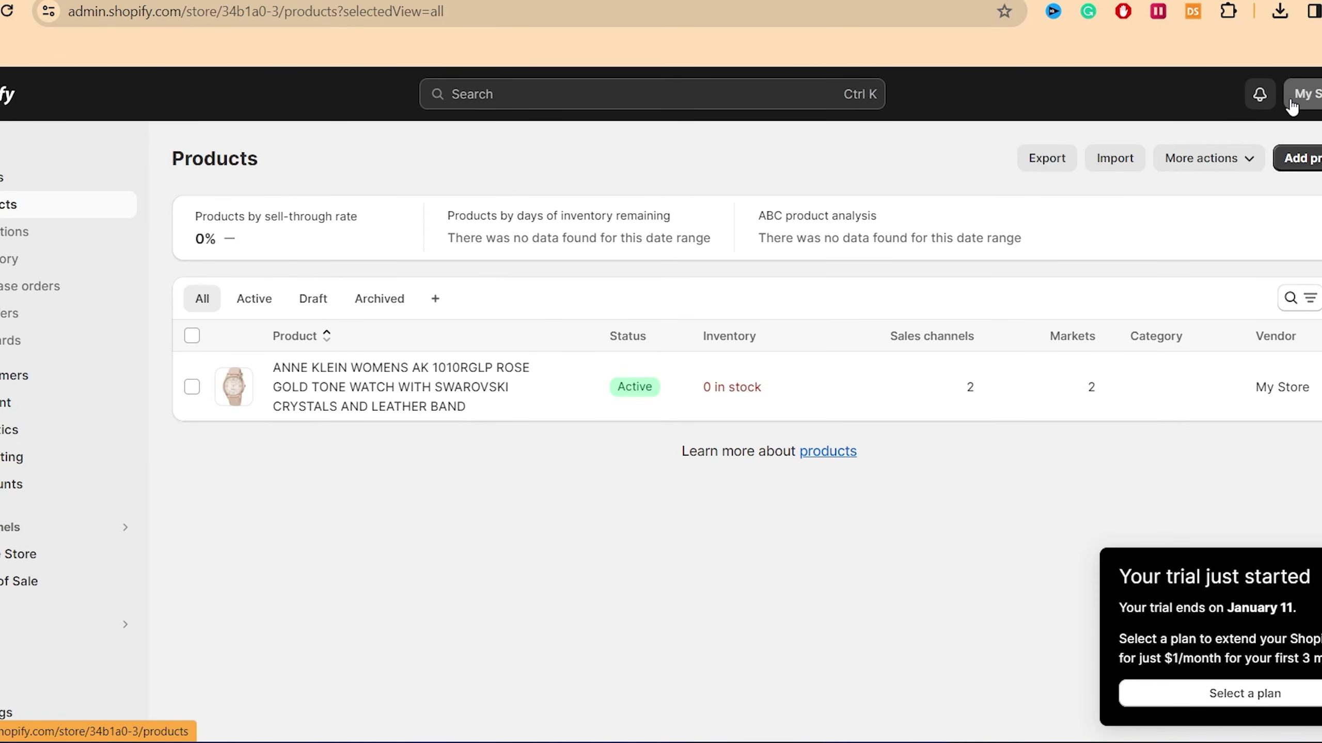
left_click(1303, 94)
left_click(1167, 184)
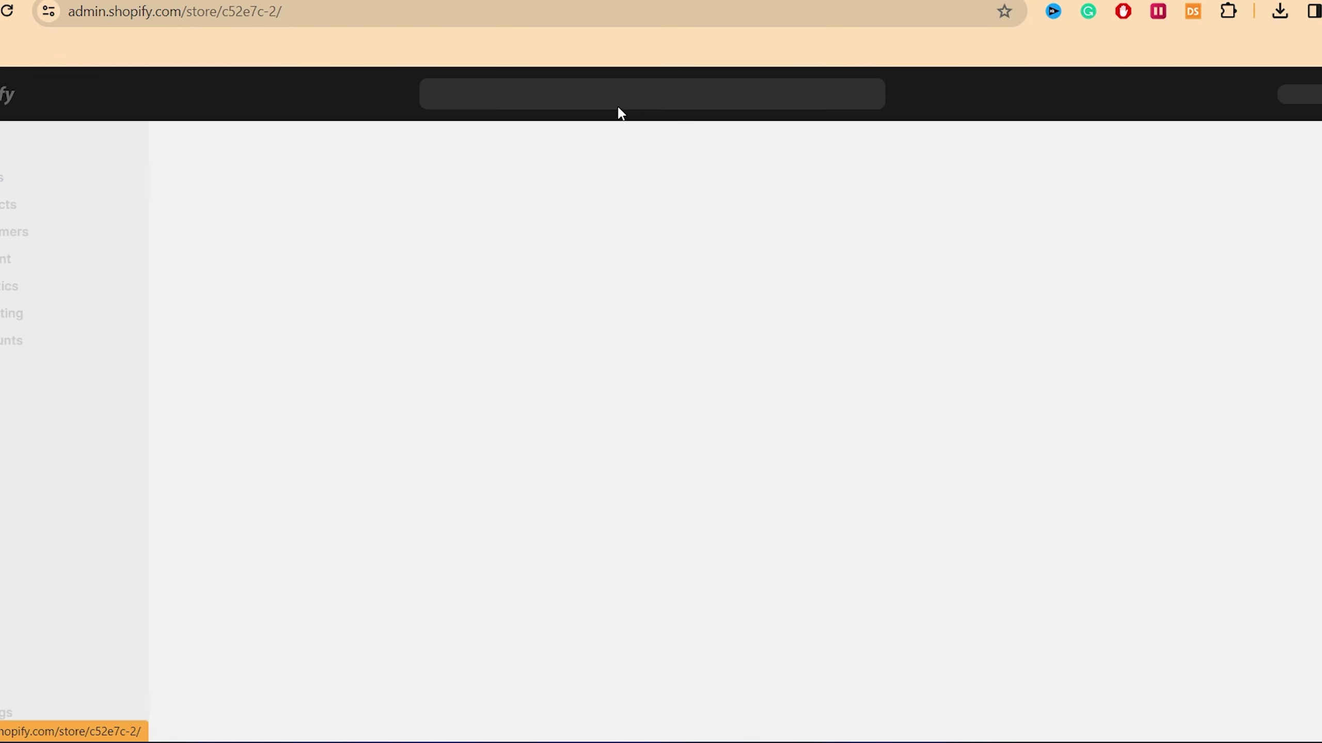
left_click(11, 204)
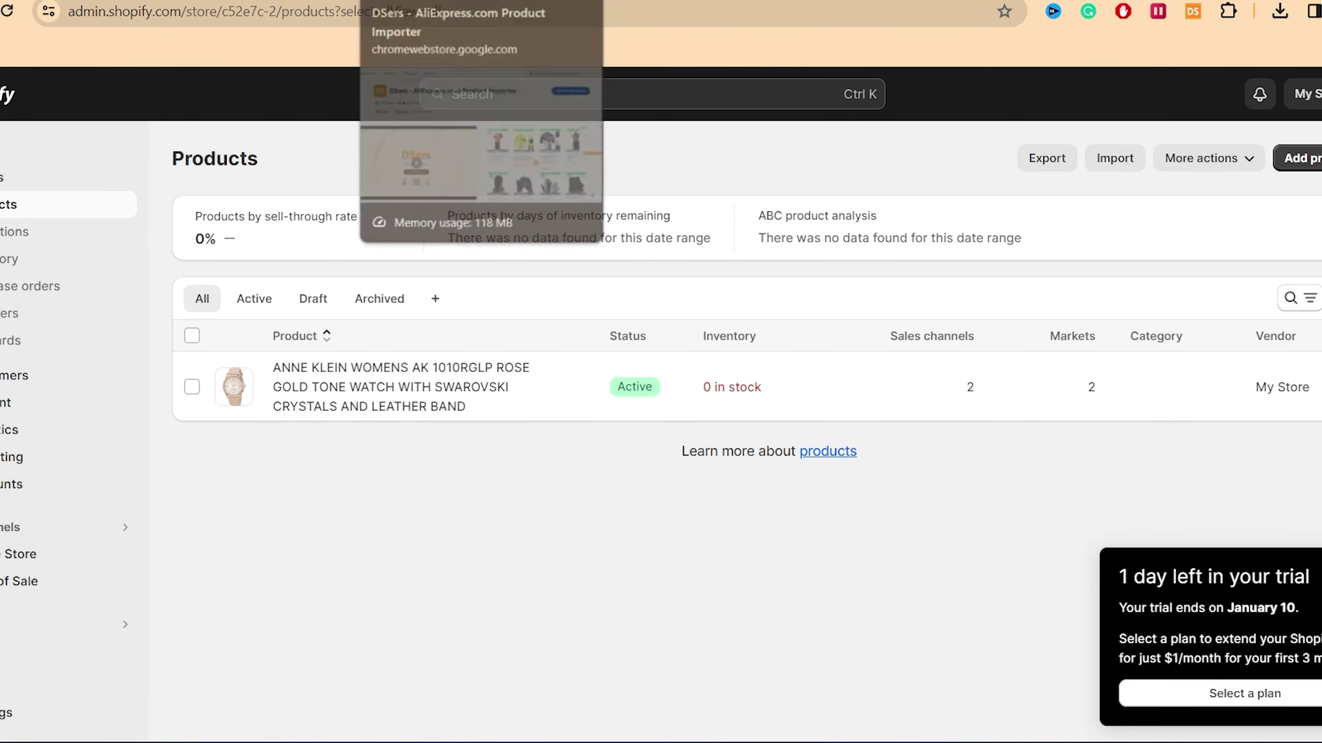
left_click(416, 1)
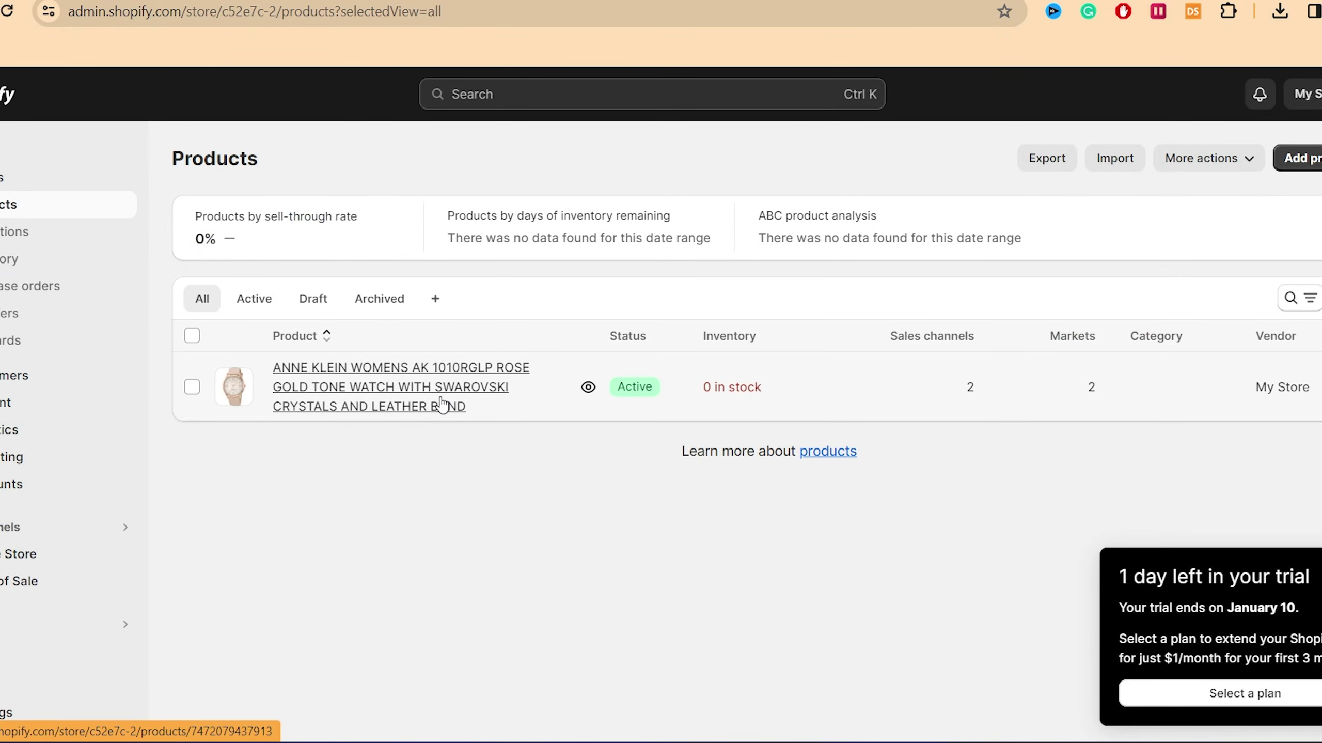
Step: Review the Anne Klein rose gold watch's MAD 39.00 price, profit, inventory and shipping details
left_click(443, 404)
scroll(660, 432, "down", 1)
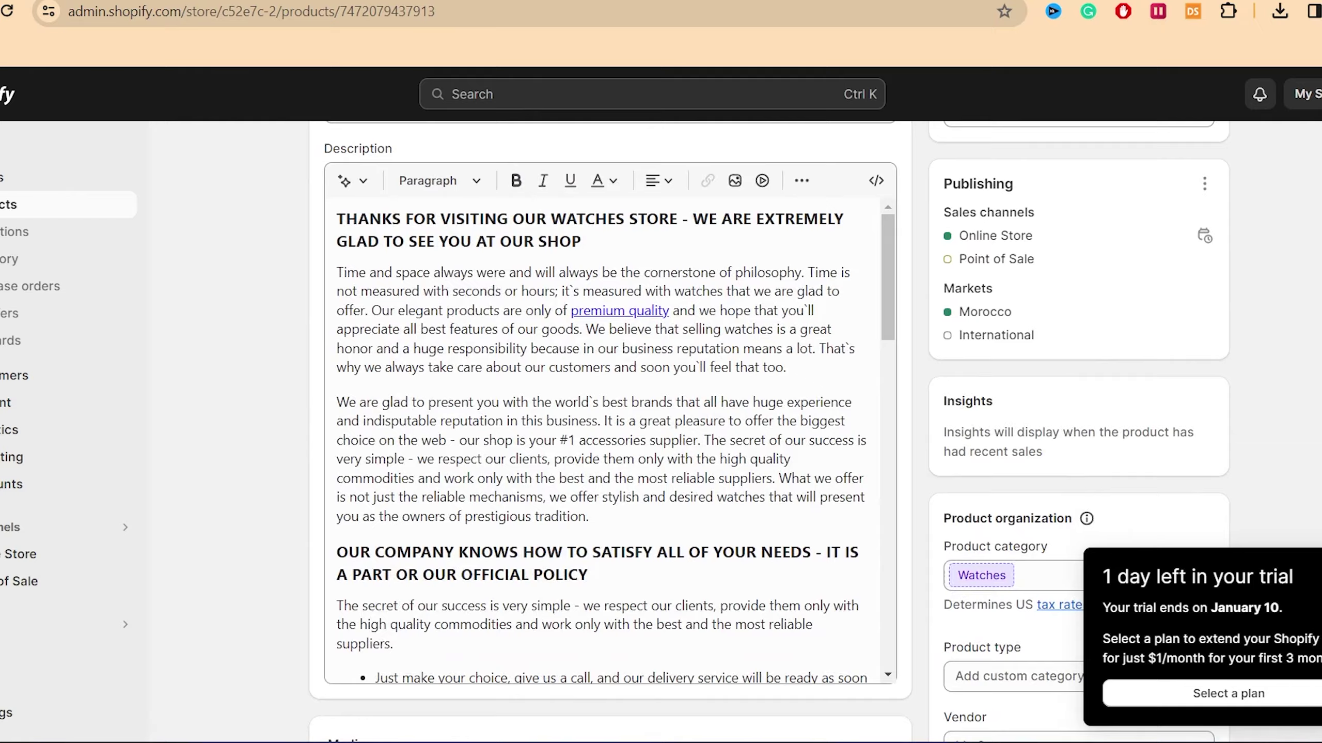
scroll(1229, 413, "down", 5)
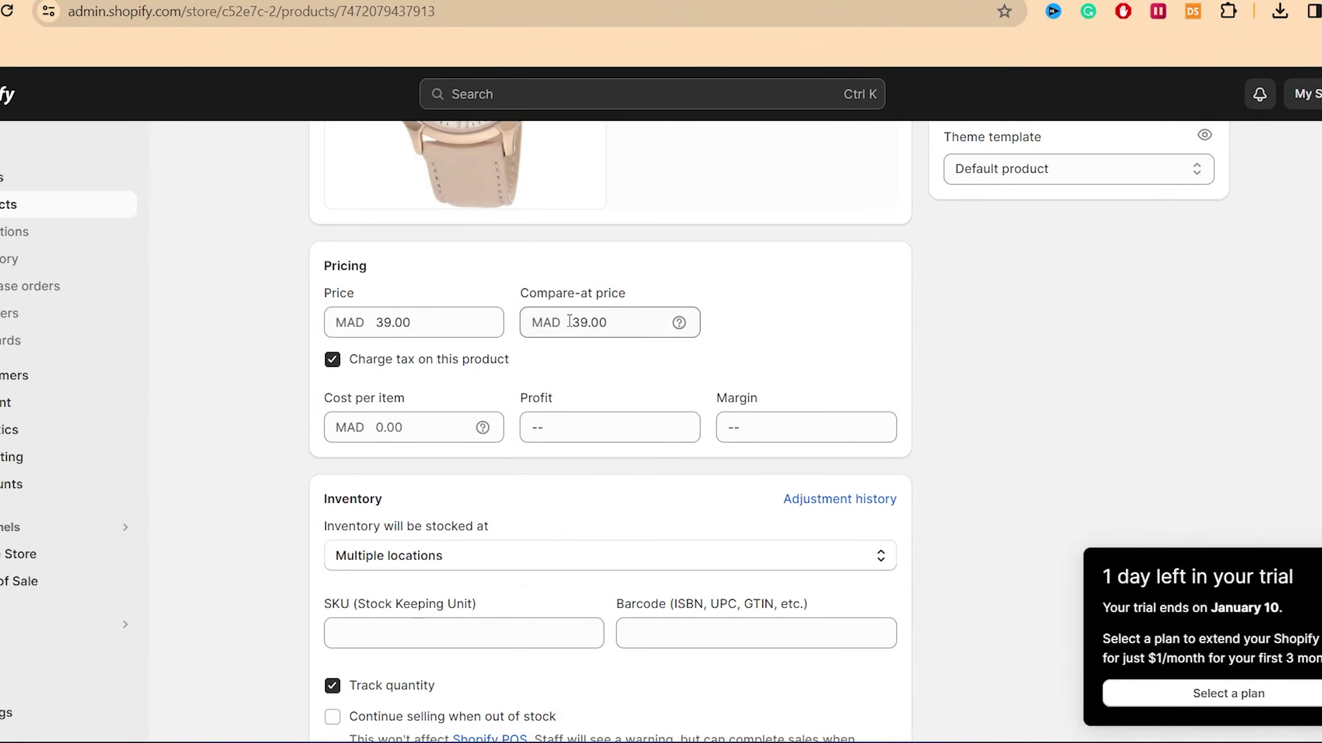
left_click(408, 321)
left_click(566, 431)
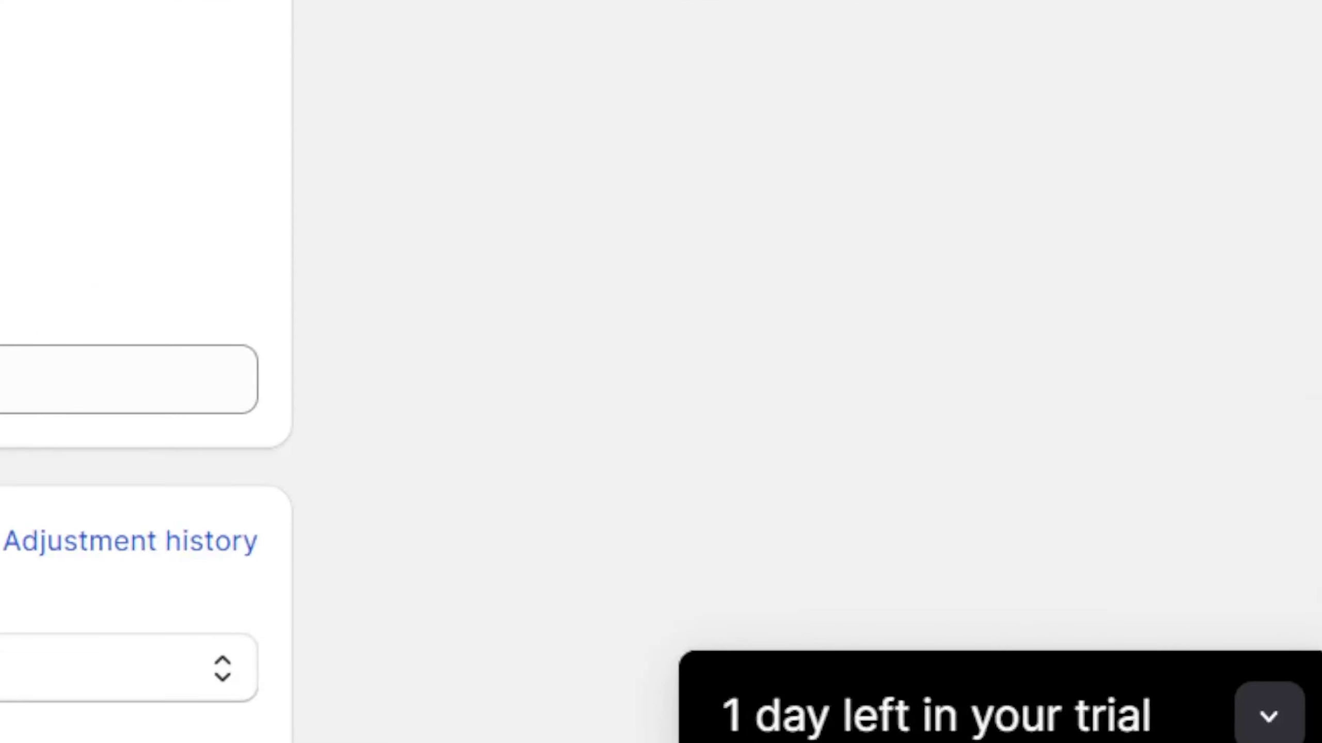
scroll(74, 353, "down", 5)
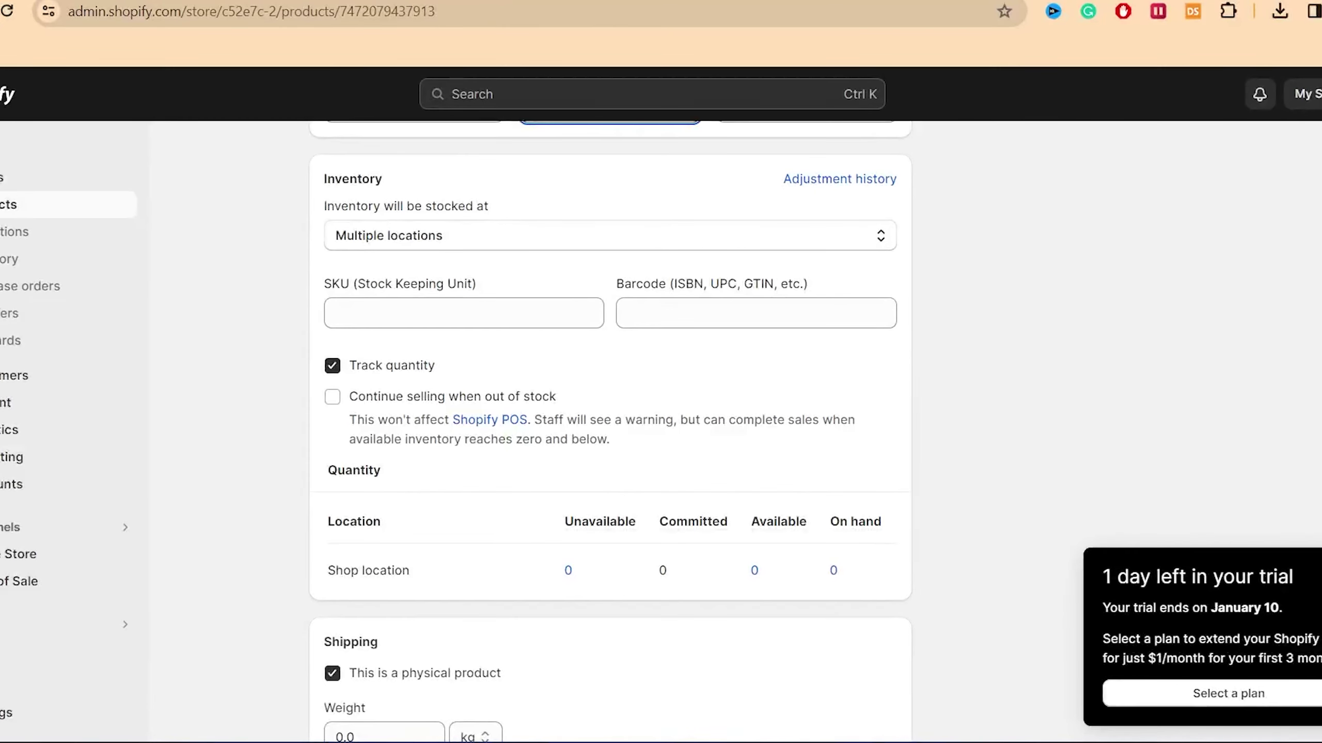
scroll(402, 407, "down", 3)
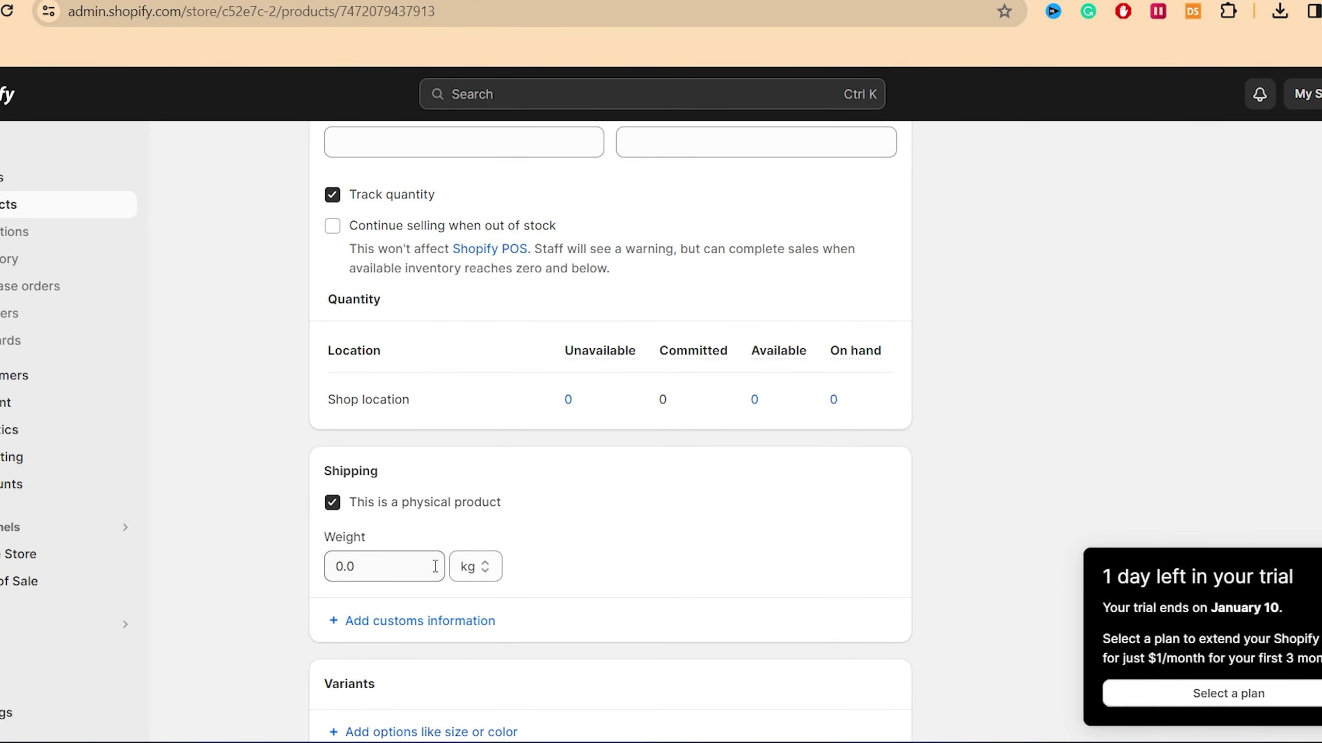
scroll(1299, 398, "up", 10)
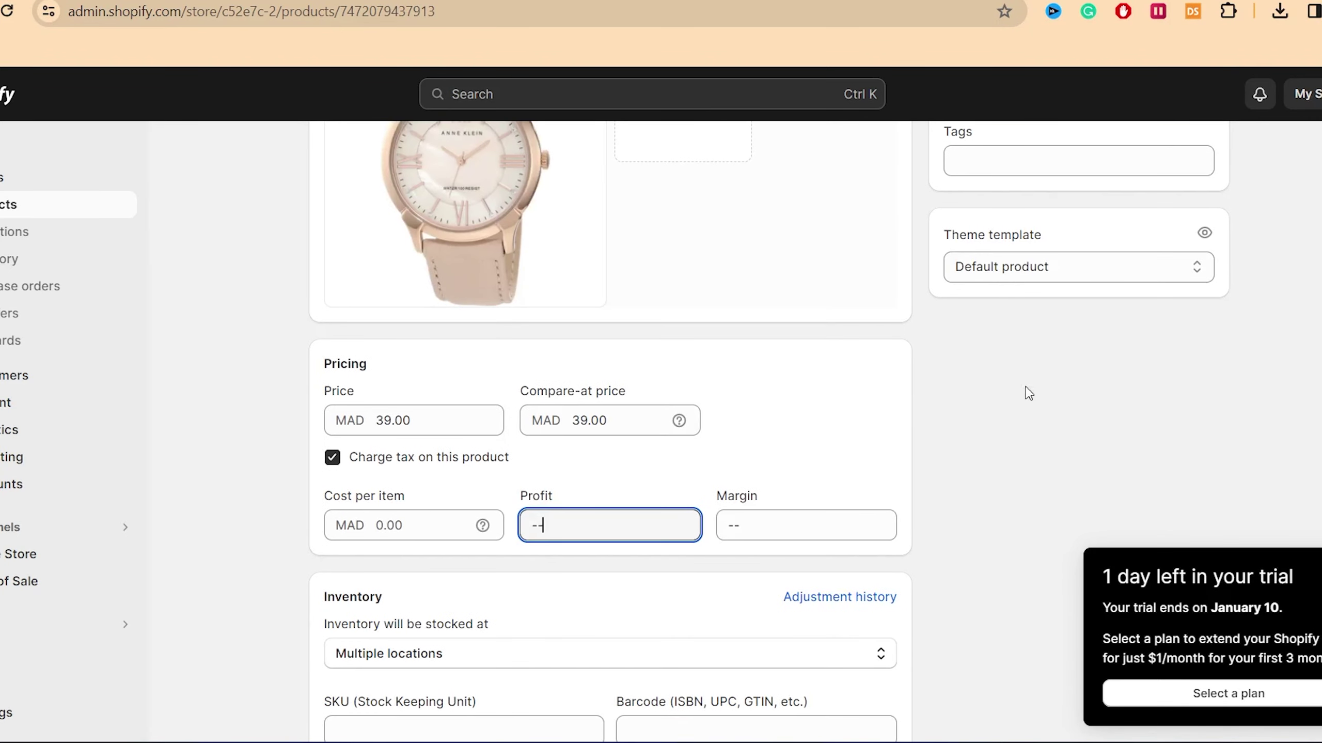
scroll(610, 364, "up", 5)
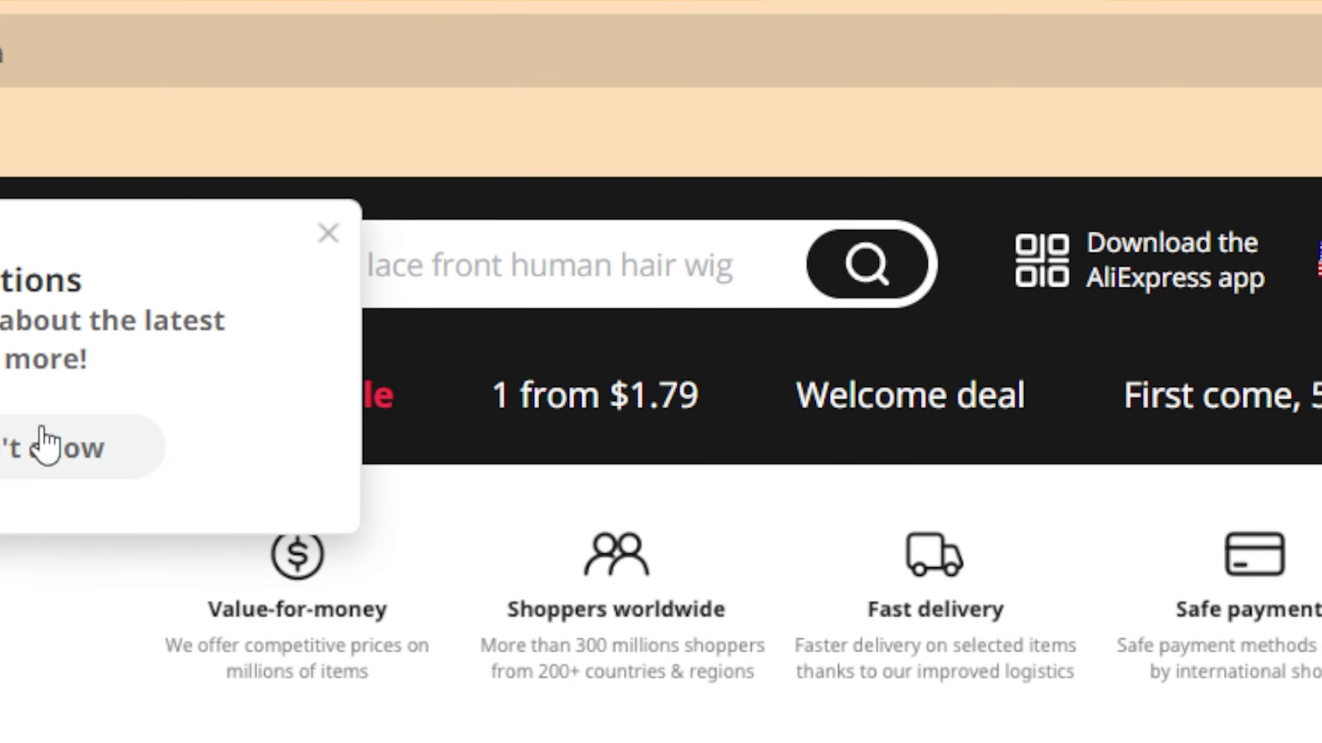
Step: Decline AliExpress notifications, browse its recommended products, and return to the DSers home page
left_click(46, 445)
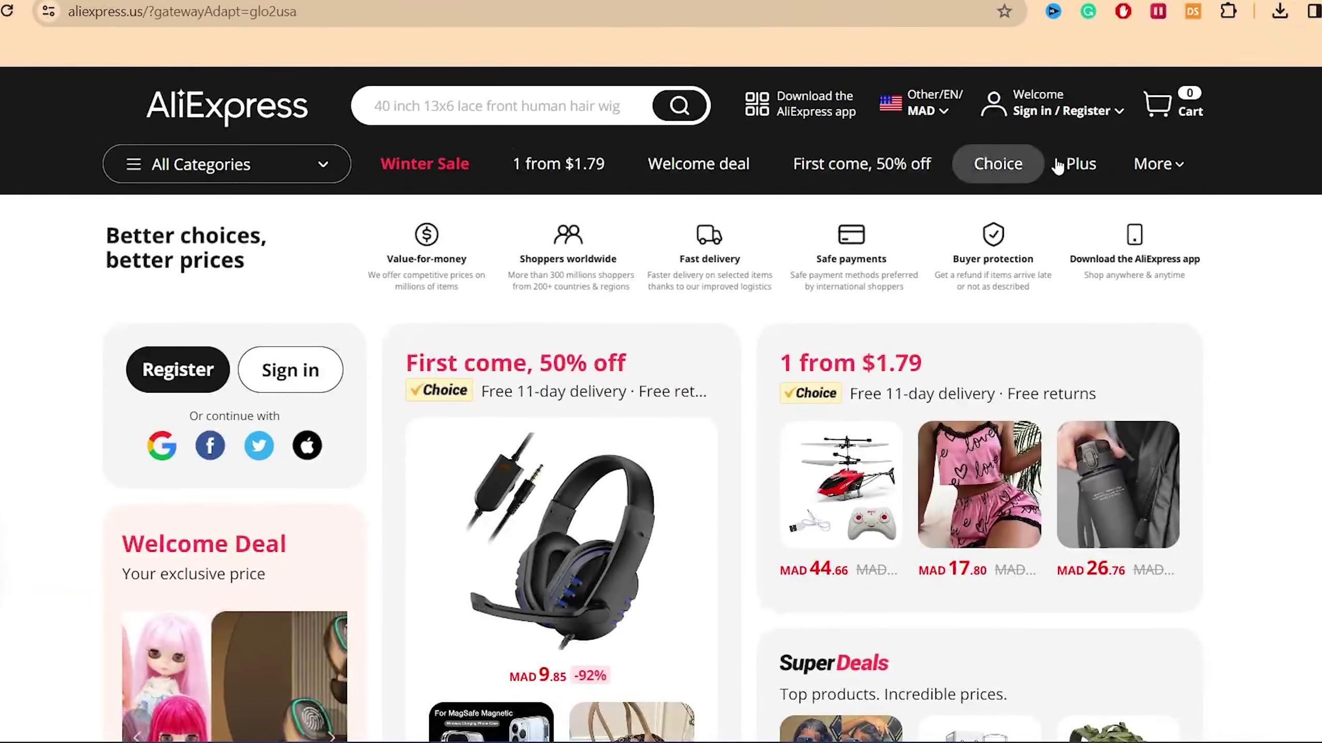
scroll(660, 364, "down", 6)
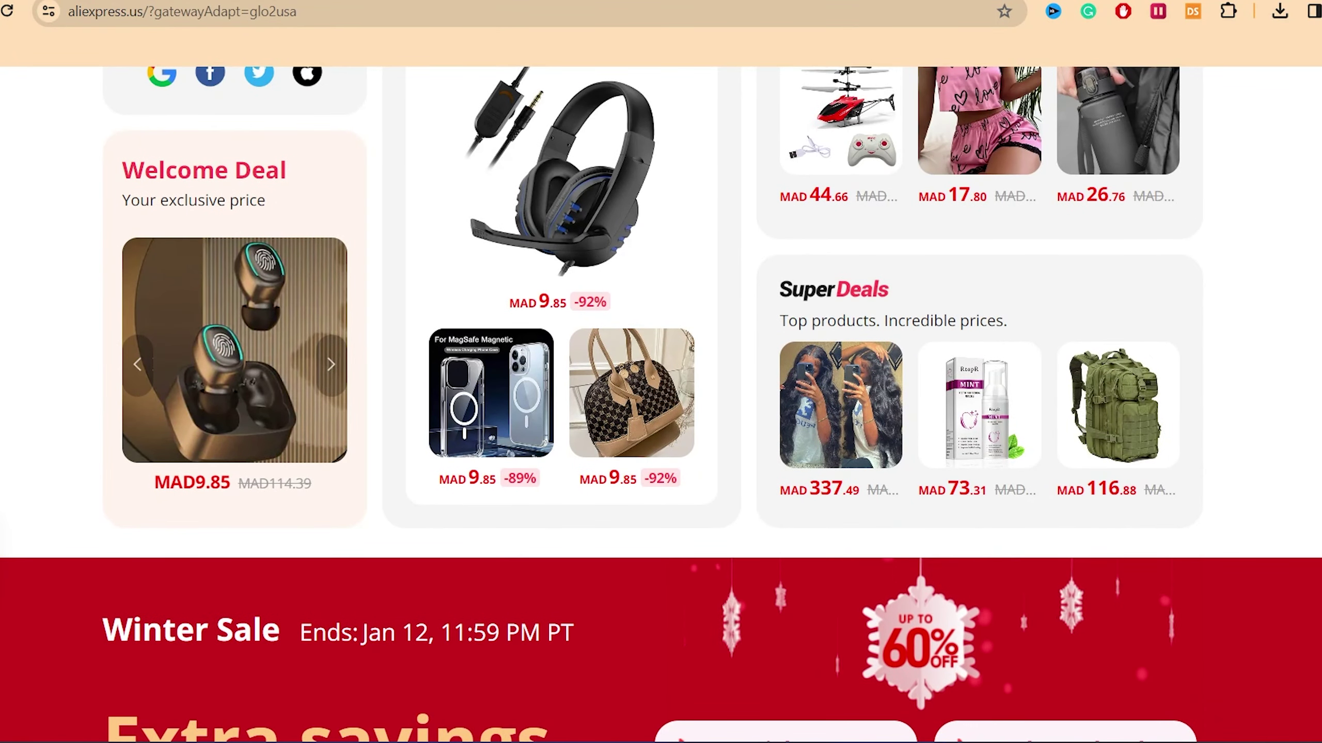
scroll(661, 364, "down", 20)
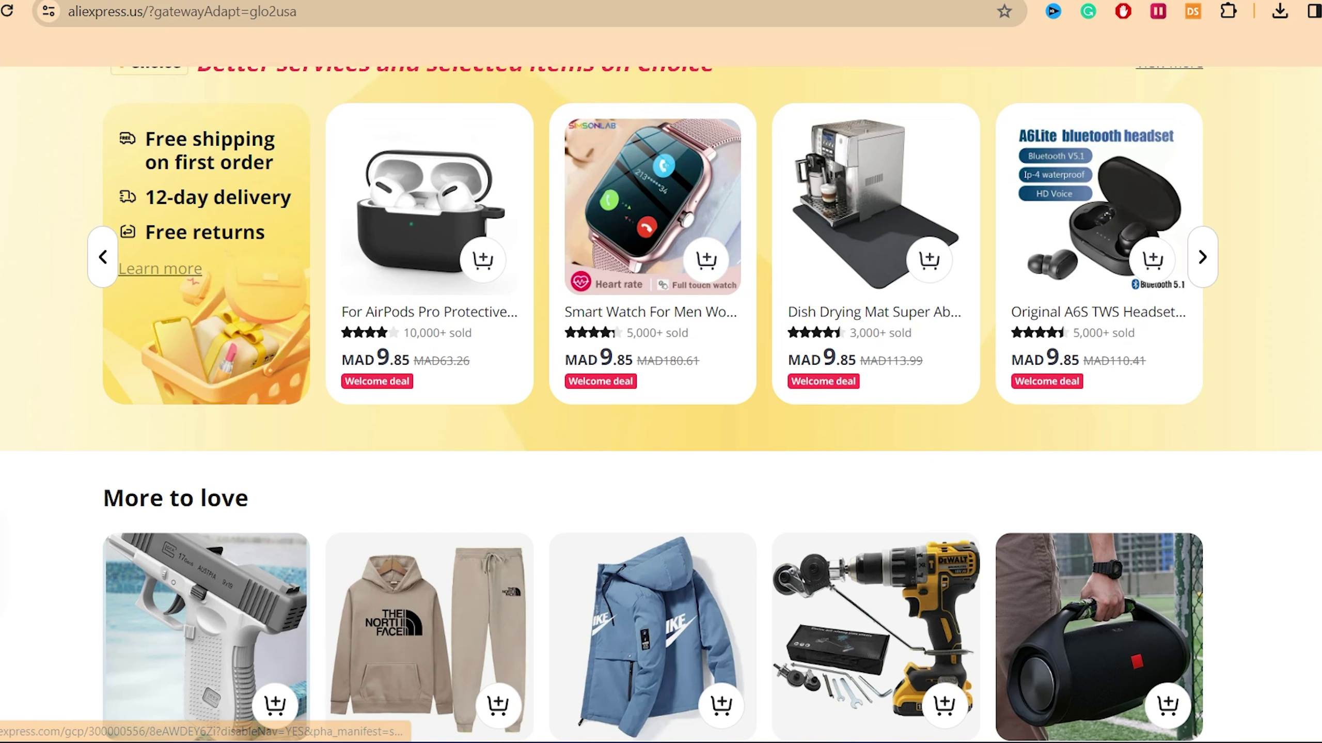
key("ctrl+Tab")
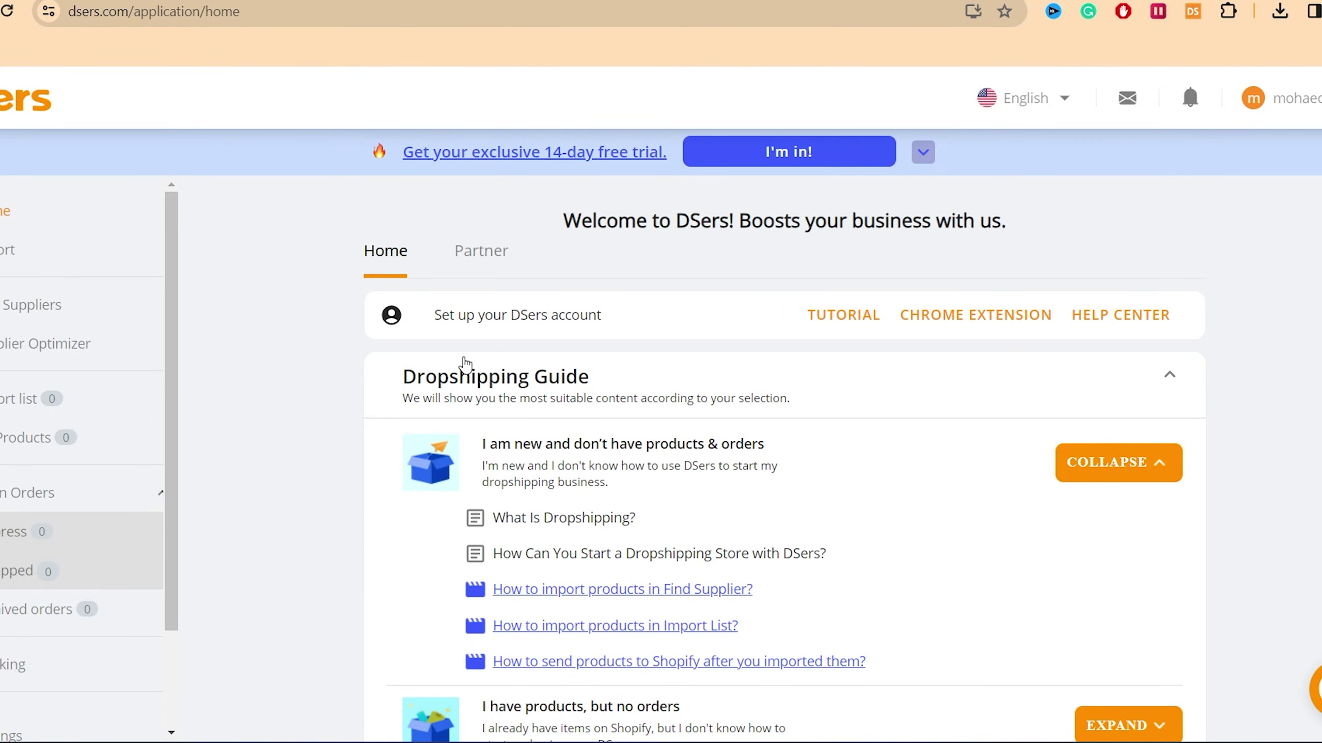